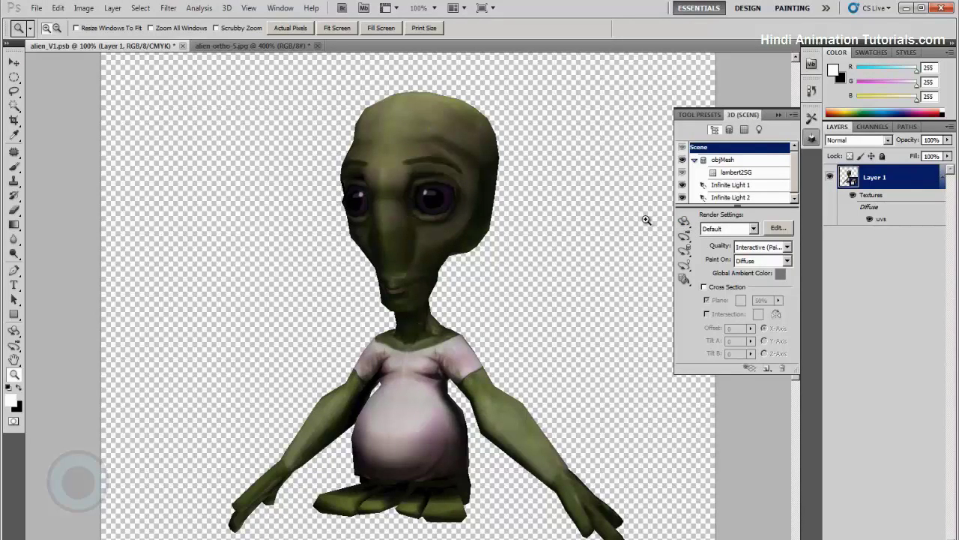
# Step: Rotate the alien model in Photoshop's 3D panel and move the light streak across its texture
pyautogui.click(684, 223)
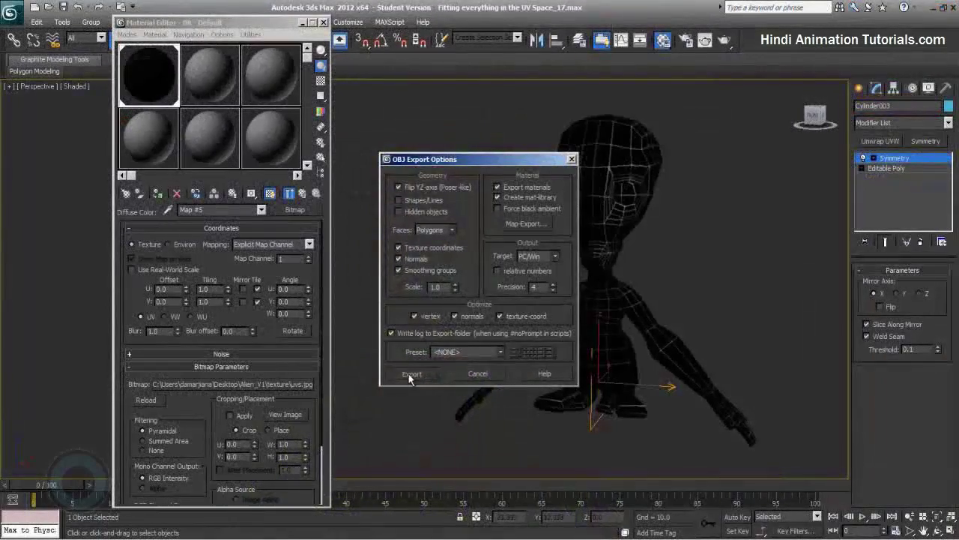
pyautogui.click(411, 373)
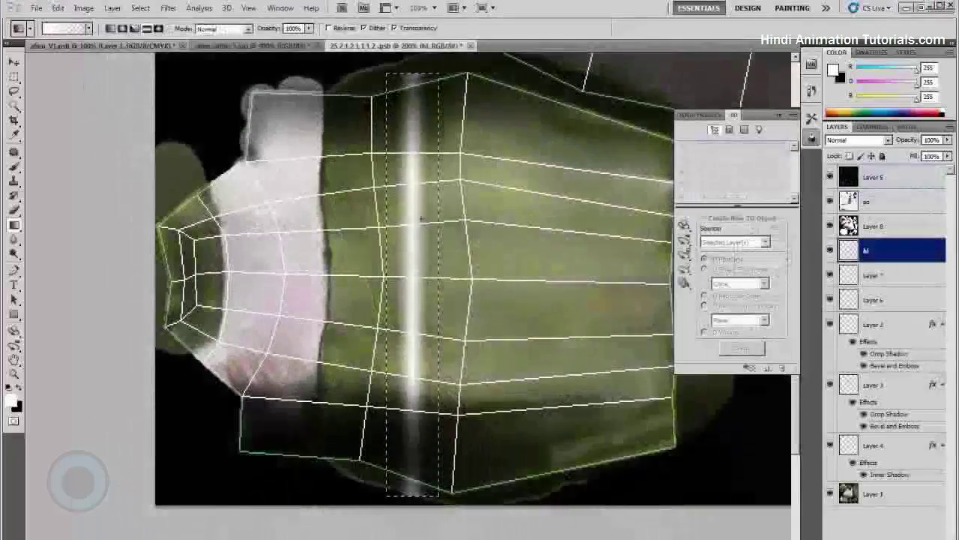
pyautogui.moveTo(418, 220); pyautogui.dragTo(319, 223)
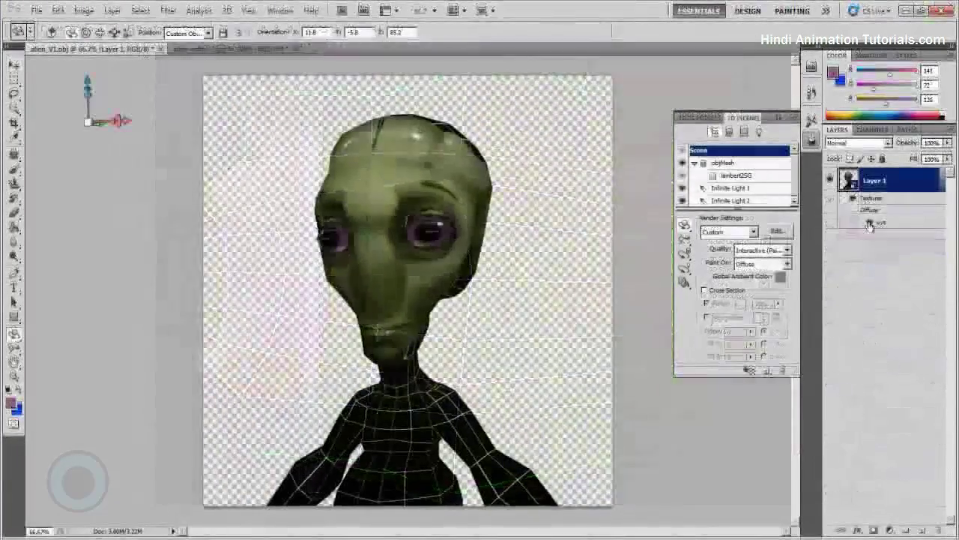
# Step: Open the Diffuse texture as its own document and zoom in on the alien's eye
pyautogui.doubleClick(869, 224)
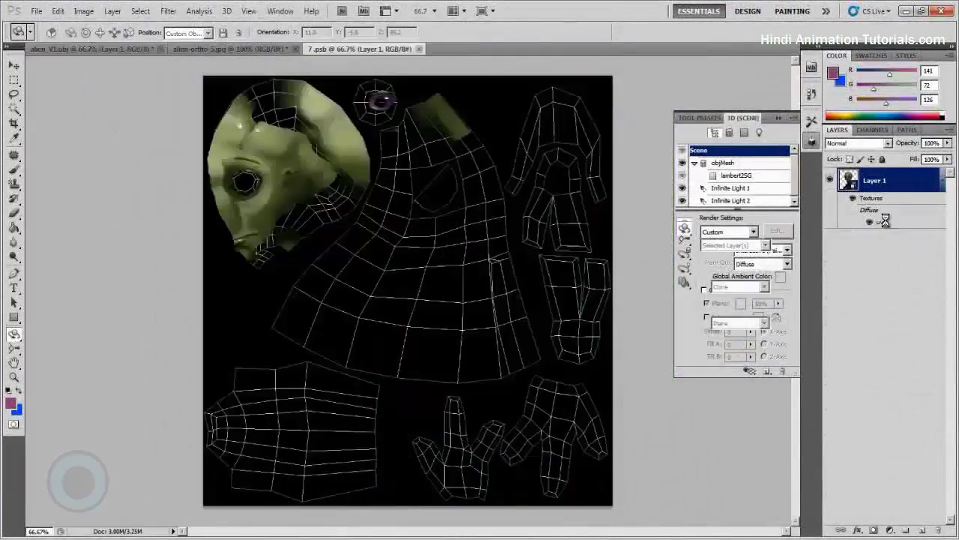
pyautogui.press('z')
pyautogui.click(258, 173)
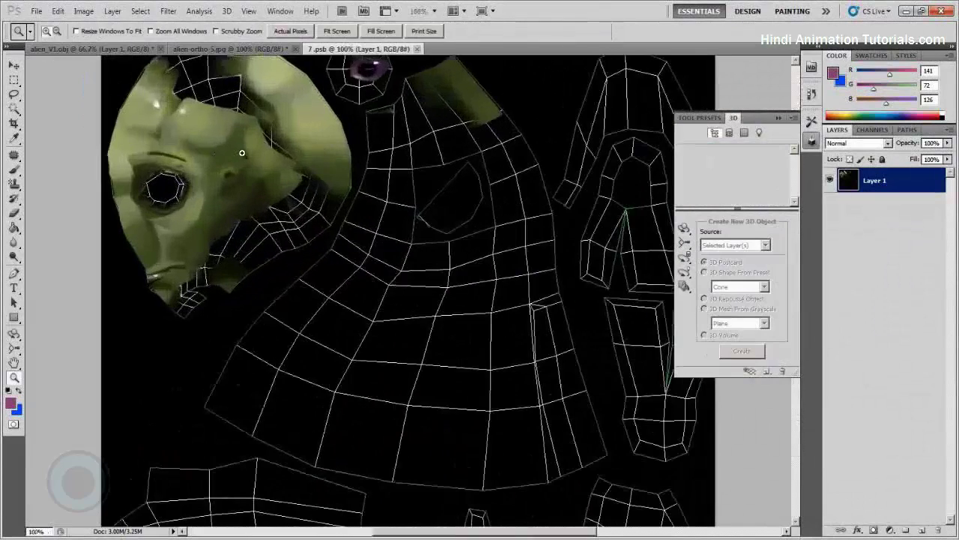
pyautogui.click(247, 176)
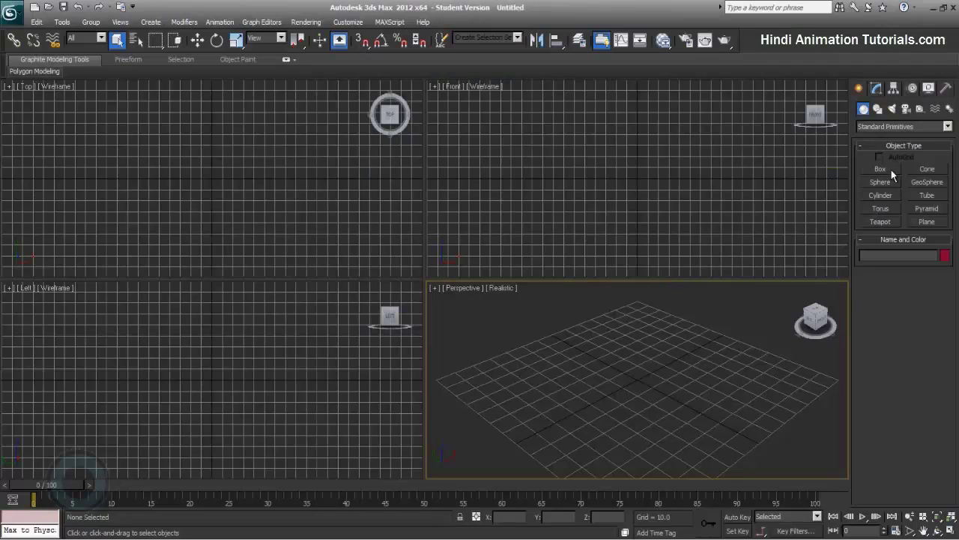
pyautogui.click(882, 169)
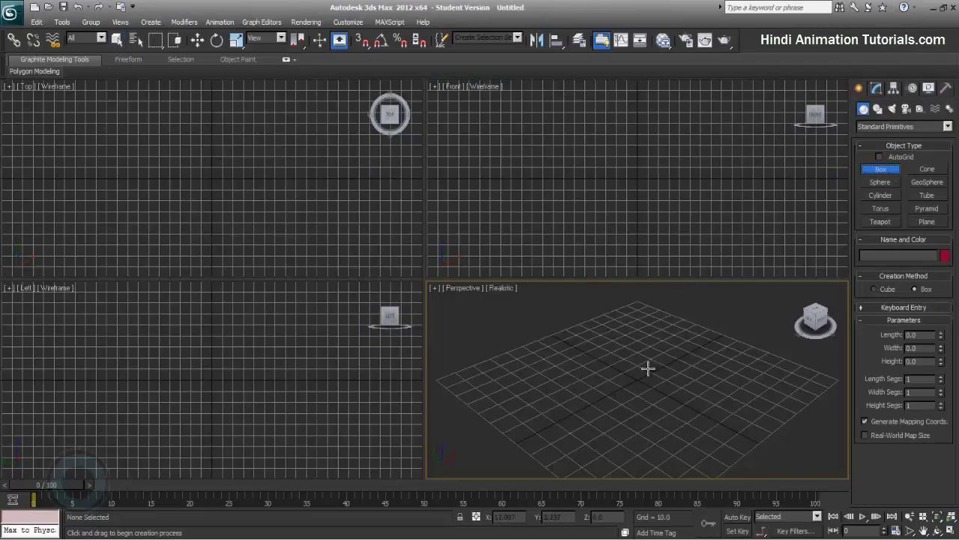
# Step: Draw a box in the Perspective viewport, maximize the view and orbit to a low angle
pyautogui.moveTo(638, 372); pyautogui.dragTo(638, 398)
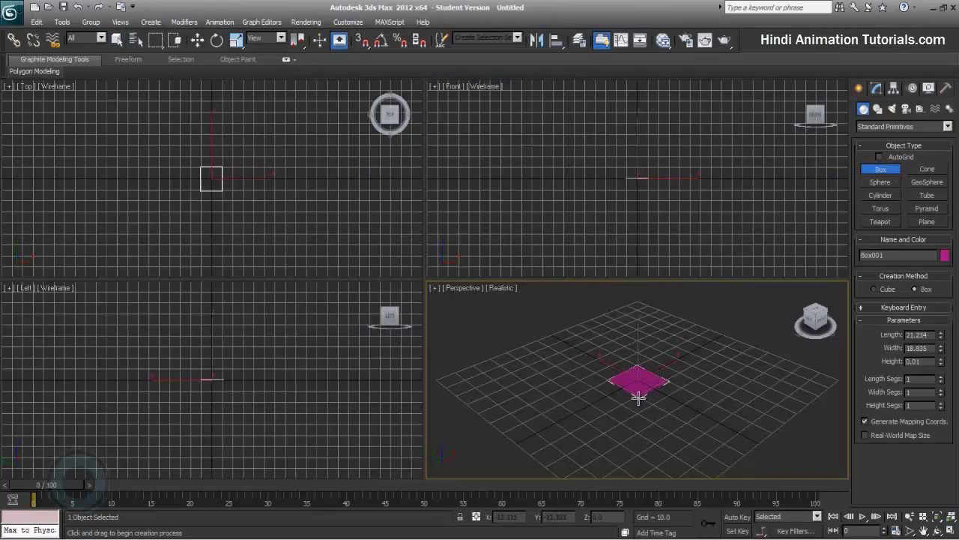
pyautogui.click(643, 363)
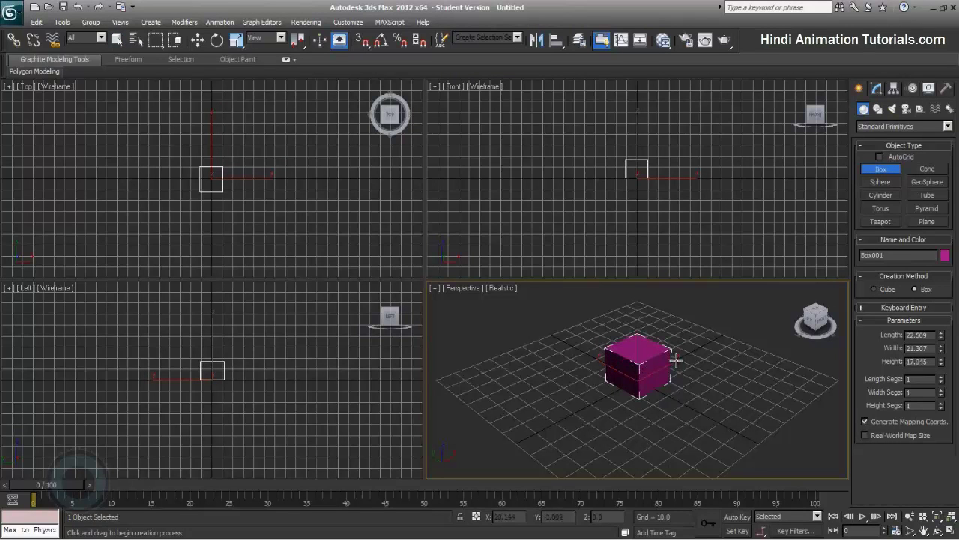
pyautogui.press('w')
pyautogui.hotkey('alt', 'w')
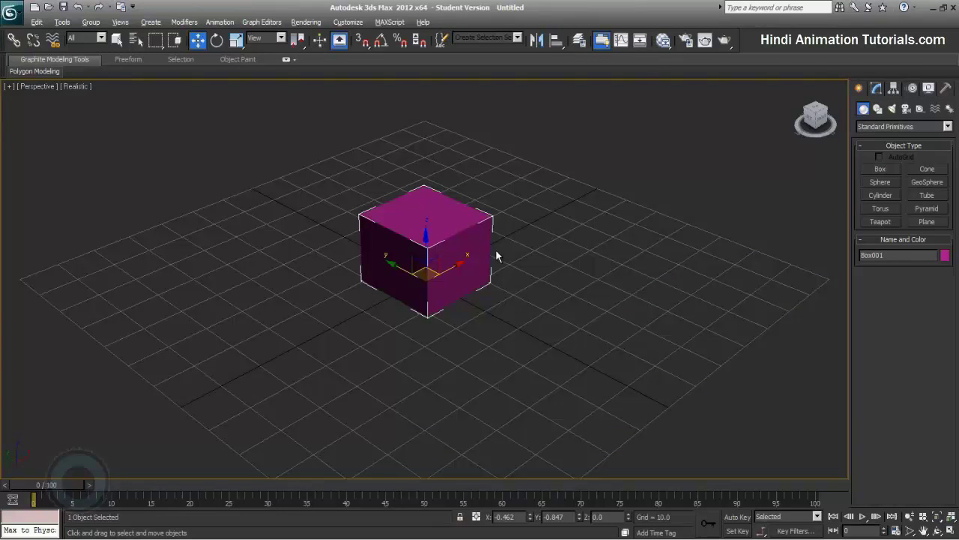
pyautogui.moveTo(424, 258)
pyautogui.keyDown('alt'); pyautogui.mouseDown(button='middle')
pyautogui.moveTo(422, 282)
pyautogui.moveTo(450, 280)
pyautogui.mouseUp(button='middle'); pyautogui.keyUp('alt')
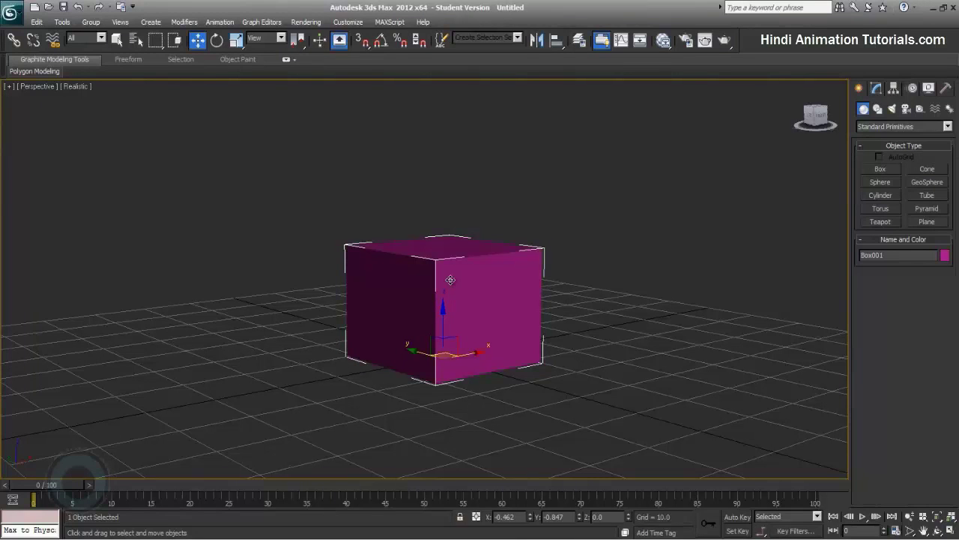
pyautogui.scroll(-2, 451, 279)
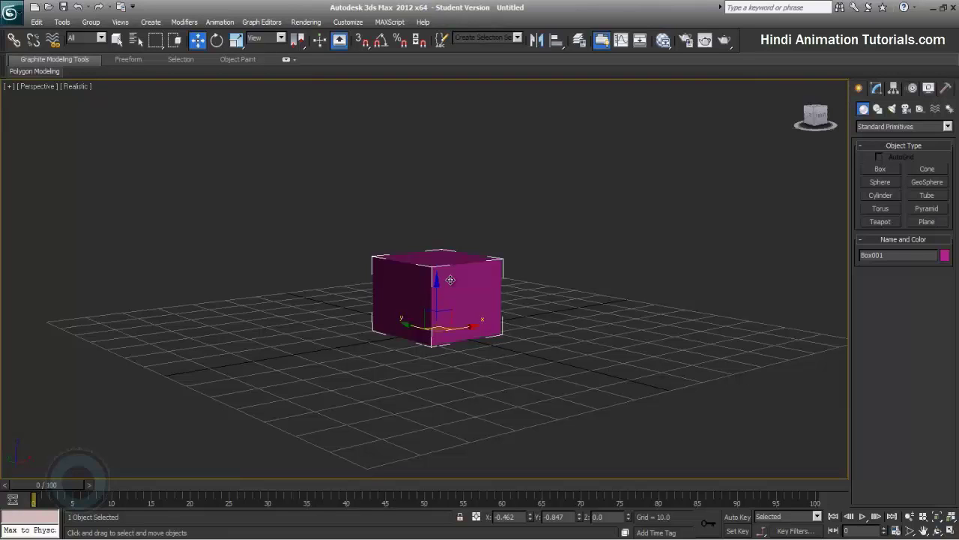
# Step: Add an Unwrap UVW modifier to Box001 from the Modify panel's Modifier List
pyautogui.click(877, 87)
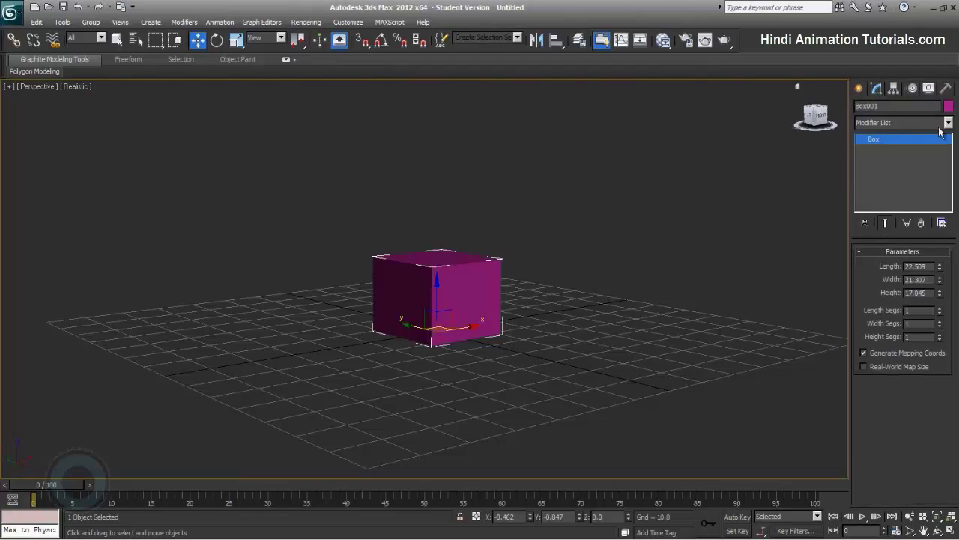
pyautogui.click(947, 123)
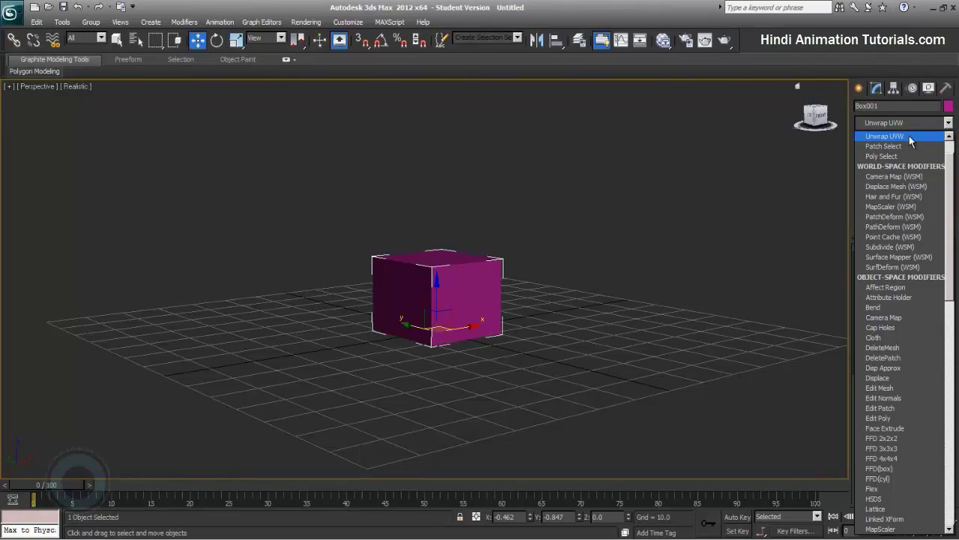
pyautogui.click(910, 136)
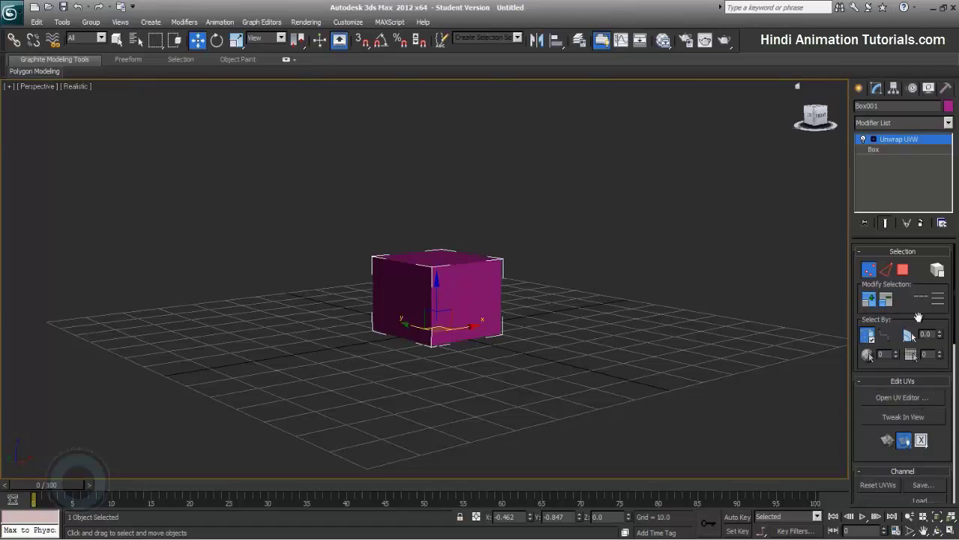
# Step: Try the Unwrap UVW modifier's Vertex, Edge and Face sub-object modes
pyautogui.click(870, 266)
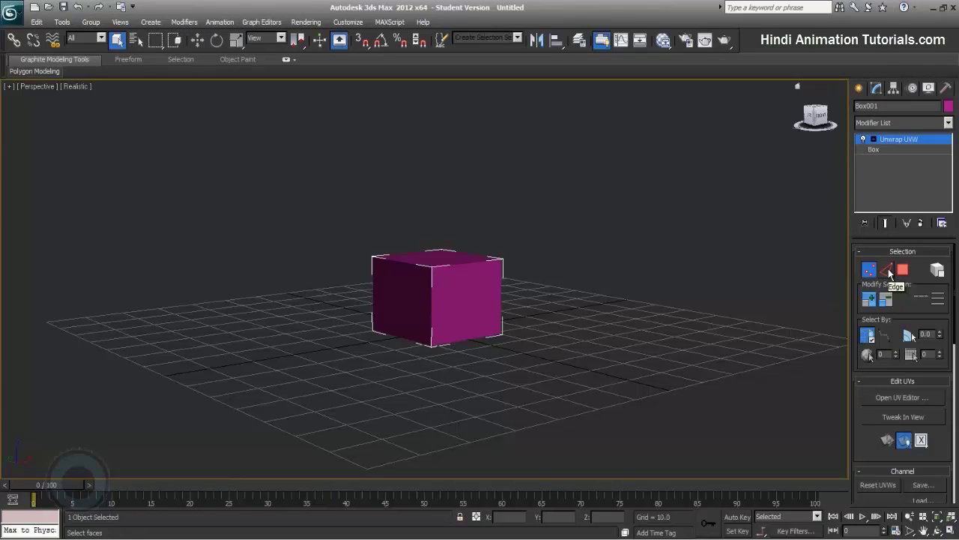
pyautogui.click(887, 270)
pyautogui.click(903, 271)
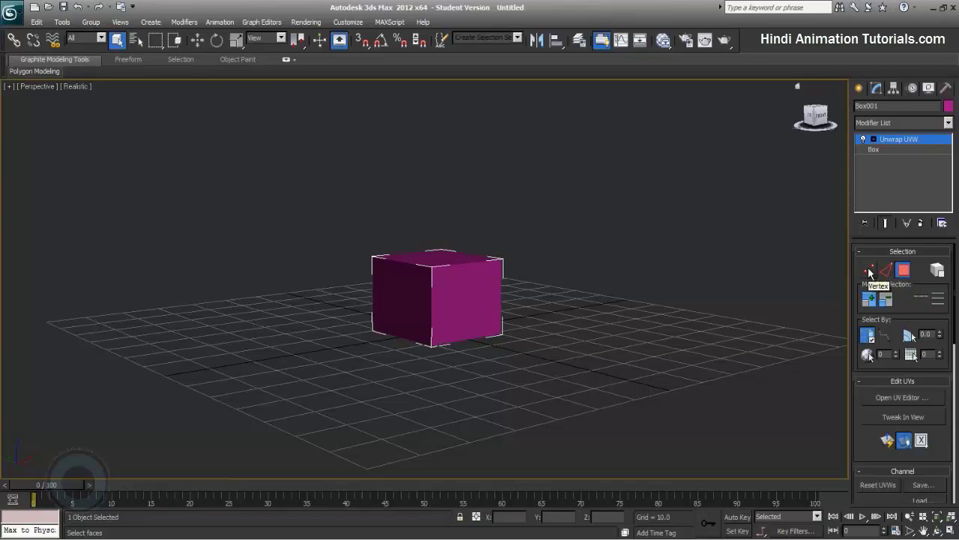
pyautogui.click(870, 272)
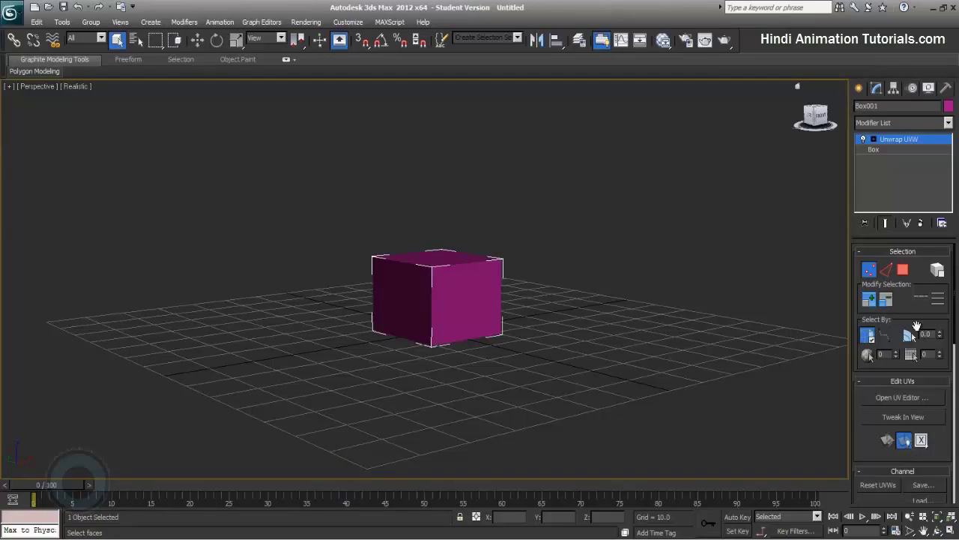
pyautogui.scroll(-3, 920, 325)
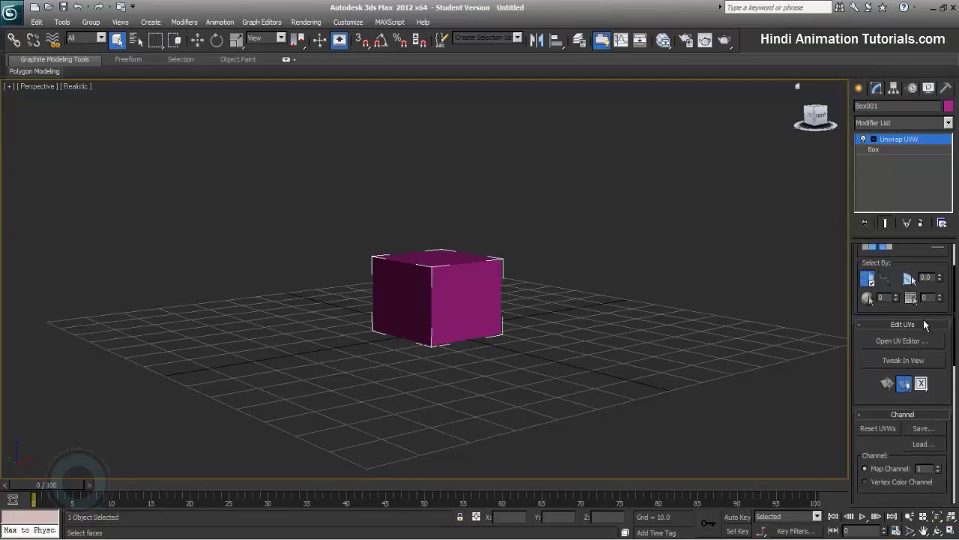
pyautogui.scroll(-1, 925, 324)
pyautogui.scroll(1, 924, 324)
pyautogui.scroll(3, 925, 324)
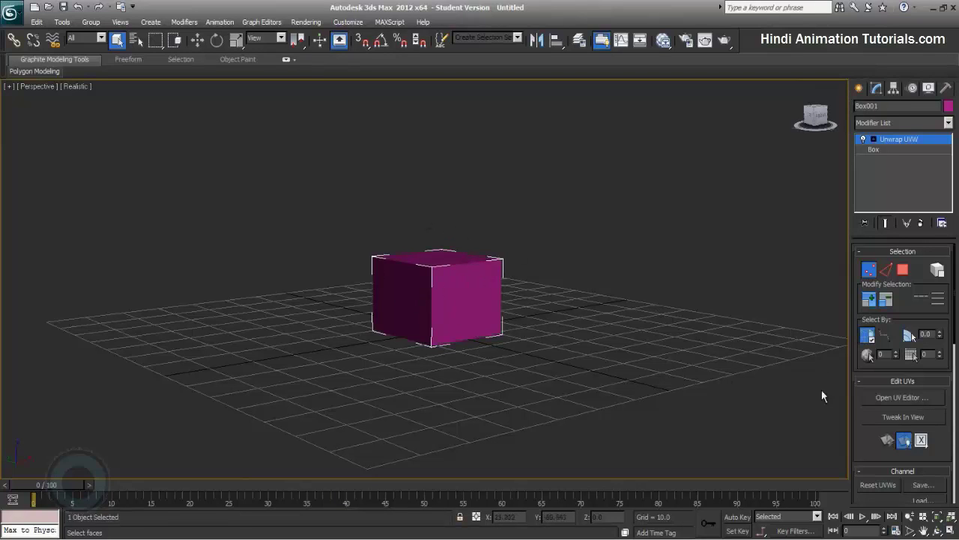
# Step: Open the Edit UVWs editor and arrange it and the viewport so the box stays visible
pyautogui.click(930, 398)
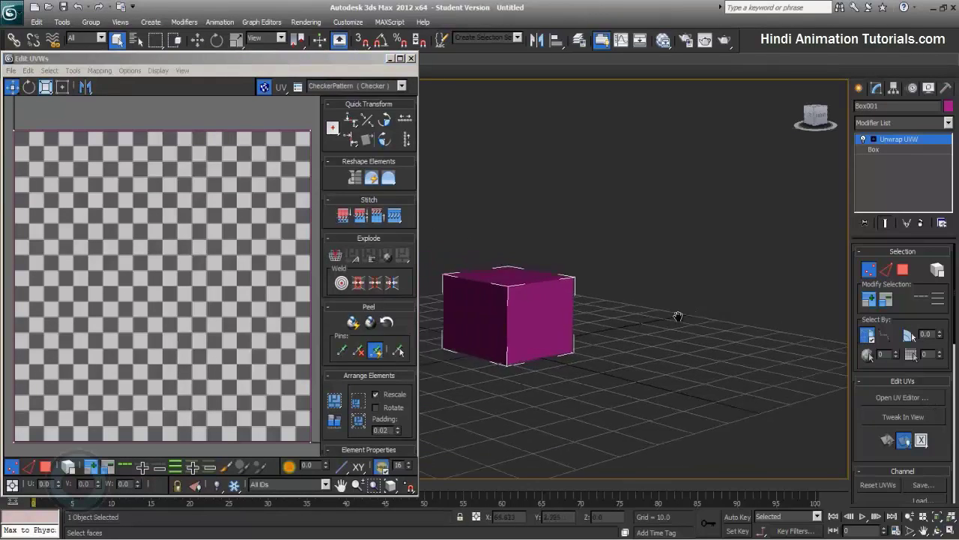
pyautogui.moveTo(609, 302); pyautogui.dragTo(778, 338, button='middle')
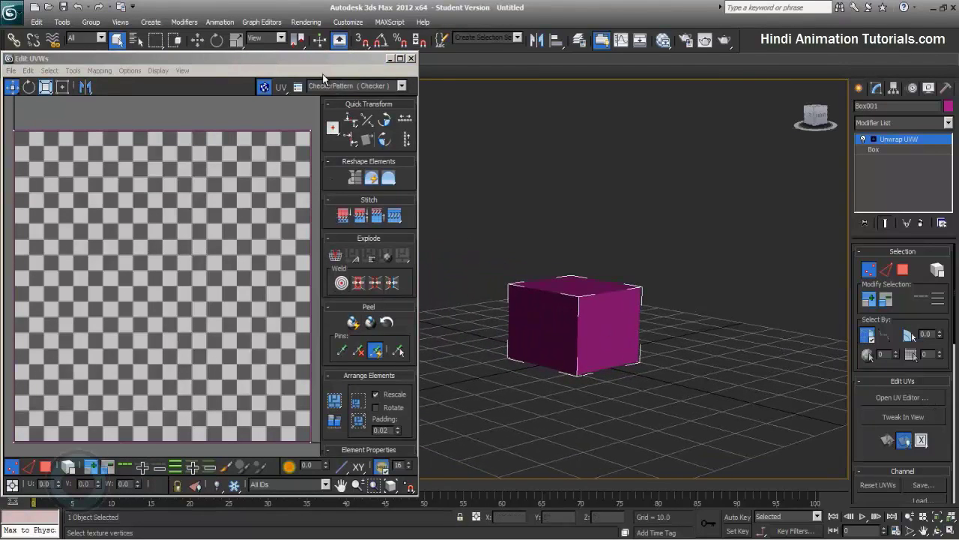
pyautogui.moveTo(331, 59); pyautogui.dragTo(363, 58)
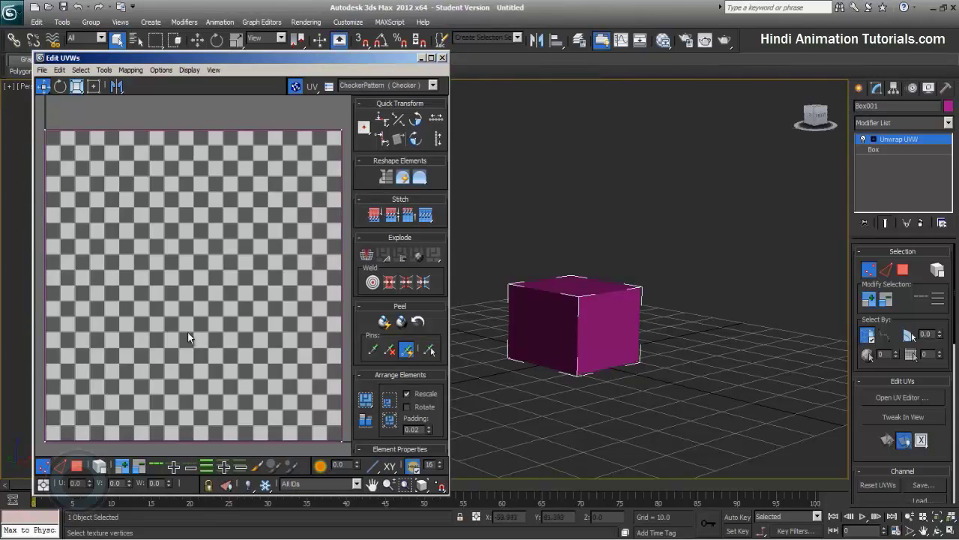
pyautogui.scroll(-3, 193, 322)
pyautogui.moveTo(199, 313); pyautogui.dragTo(195, 320, button='middle')
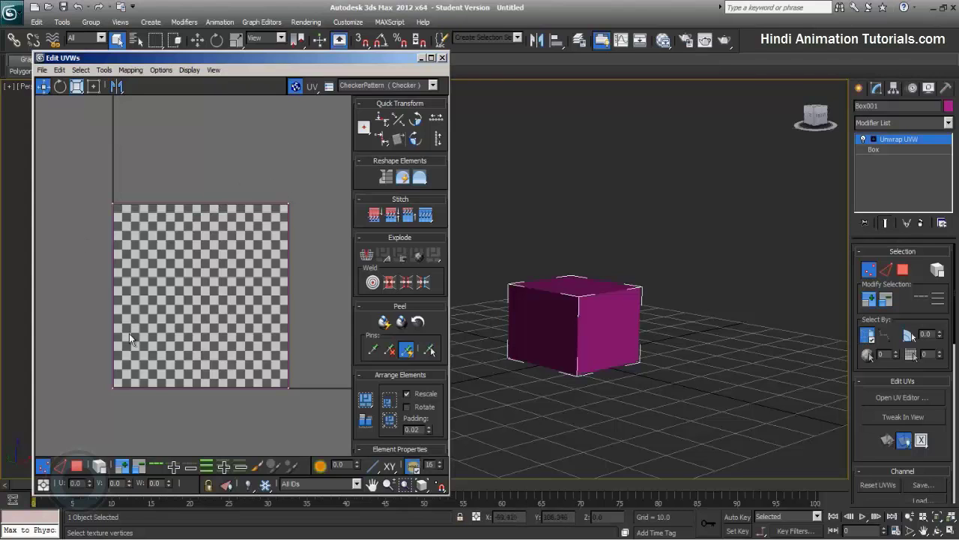
pyautogui.moveTo(249, 224); pyautogui.dragTo(252, 221, button='middle')
pyautogui.moveTo(555, 277); pyautogui.dragTo(572, 284, button='middle')
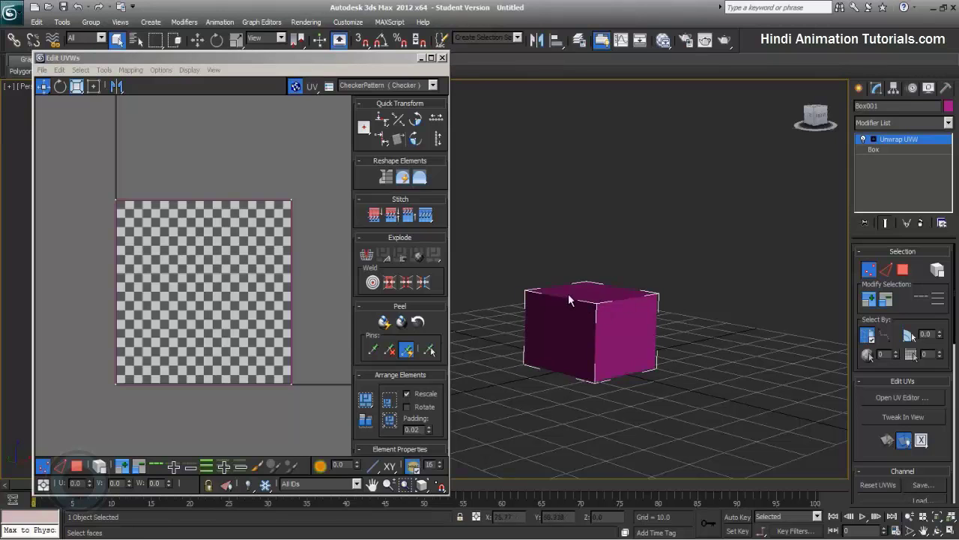
pyautogui.moveTo(568, 293); pyautogui.dragTo(562, 297, button='middle')
pyautogui.scroll(2, 562, 297)
pyautogui.scroll(2, 517, 278)
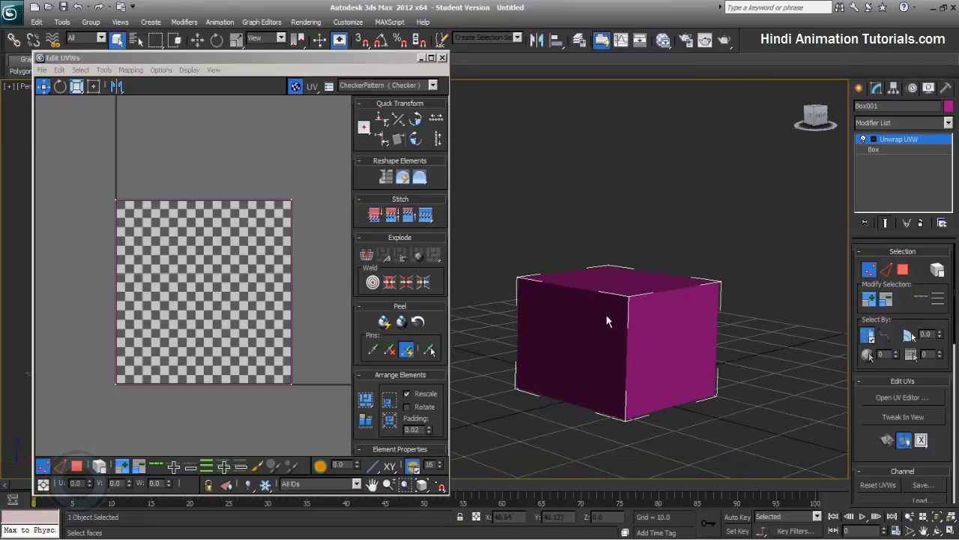
# Step: Switch the UV editor to Face sub-object mode and open the Mapping menu
pyautogui.click(132, 70)
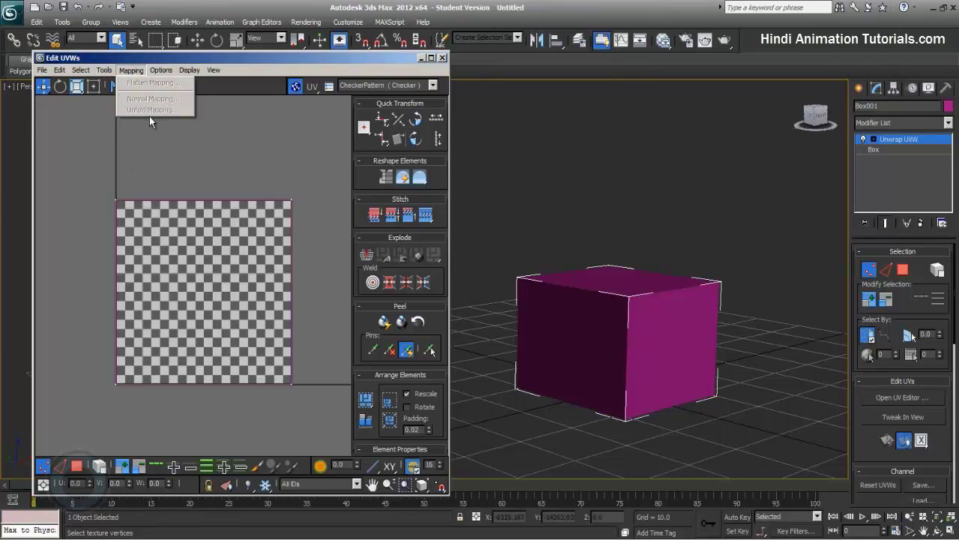
pyautogui.click(77, 466)
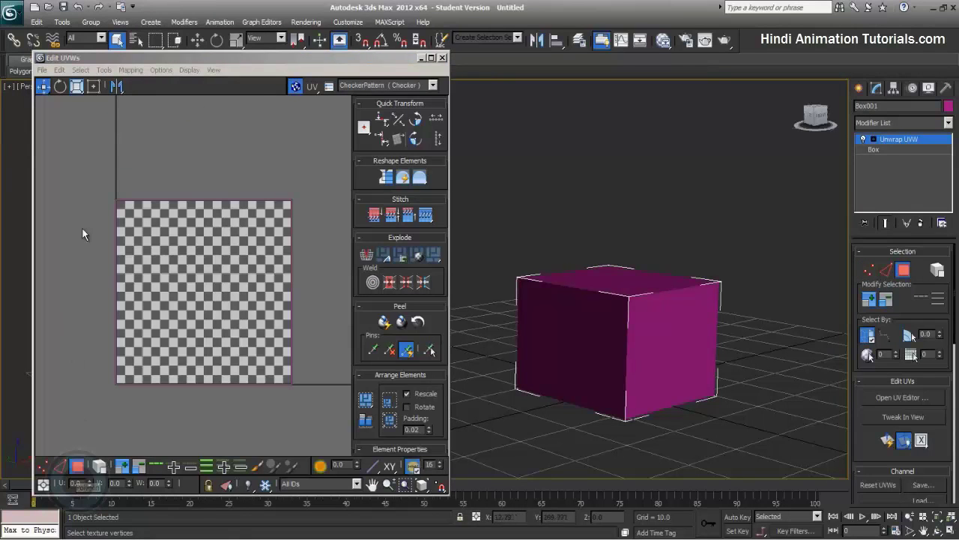
pyautogui.click(131, 70)
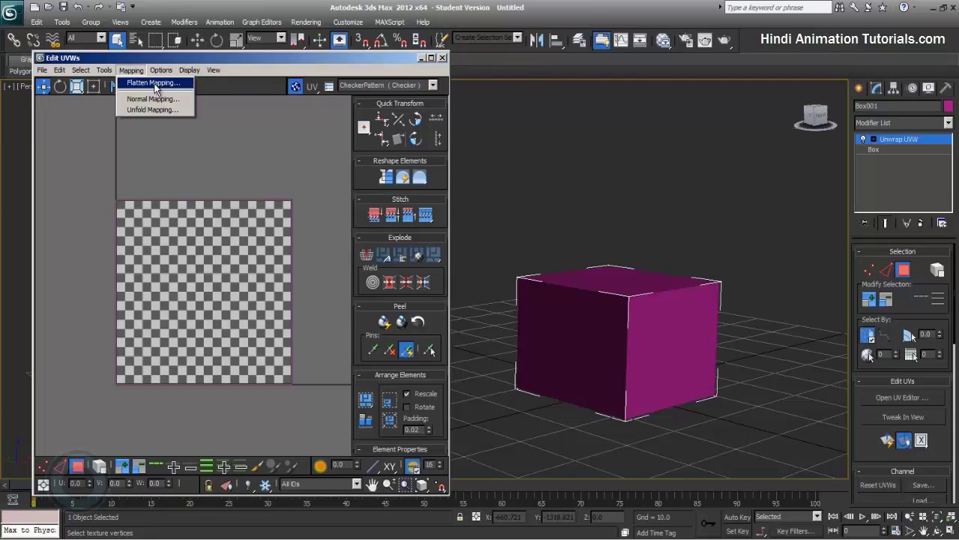
# Step: Flatten-map the box so its faces become separate UV pieces, then enable Polygon selection
pyautogui.click(154, 83)
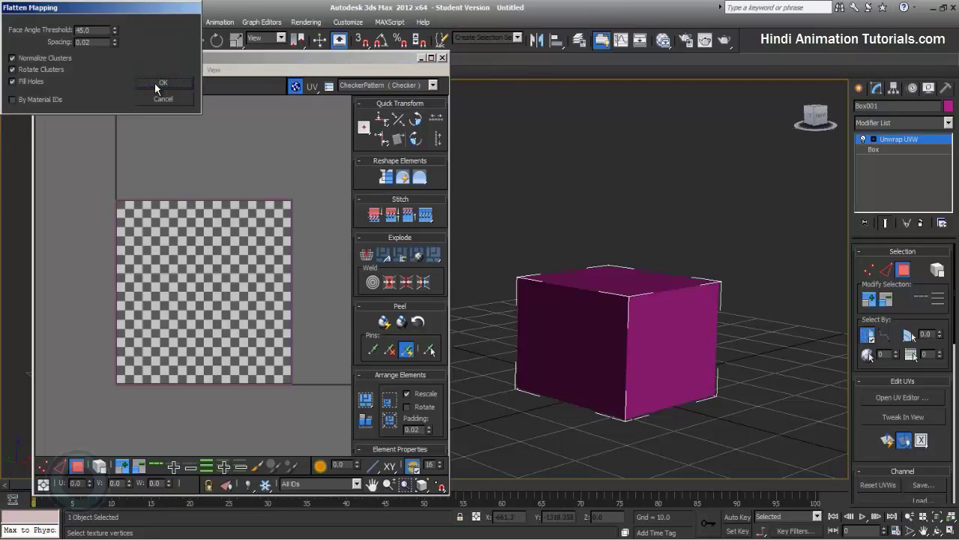
pyautogui.click(155, 83)
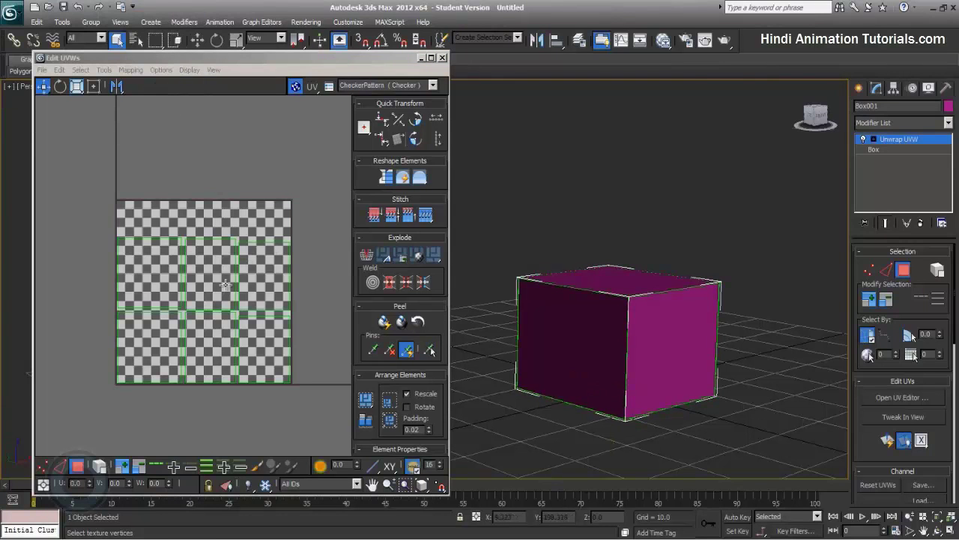
pyautogui.click(78, 467)
# Step: Select the front, right and top faces to see which UV squares they map to
pyautogui.click(565, 326)
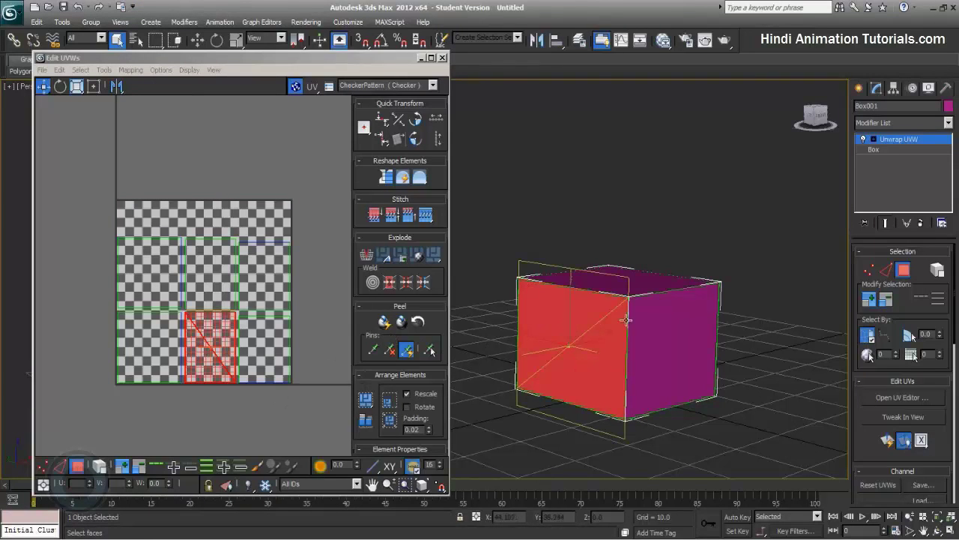
pyautogui.click(679, 327)
pyautogui.click(606, 282)
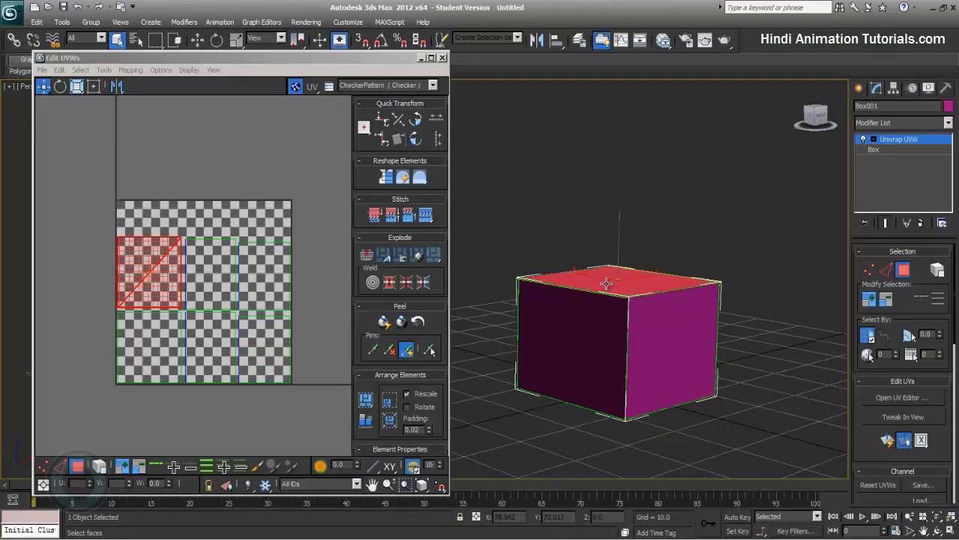
pyautogui.click(582, 316)
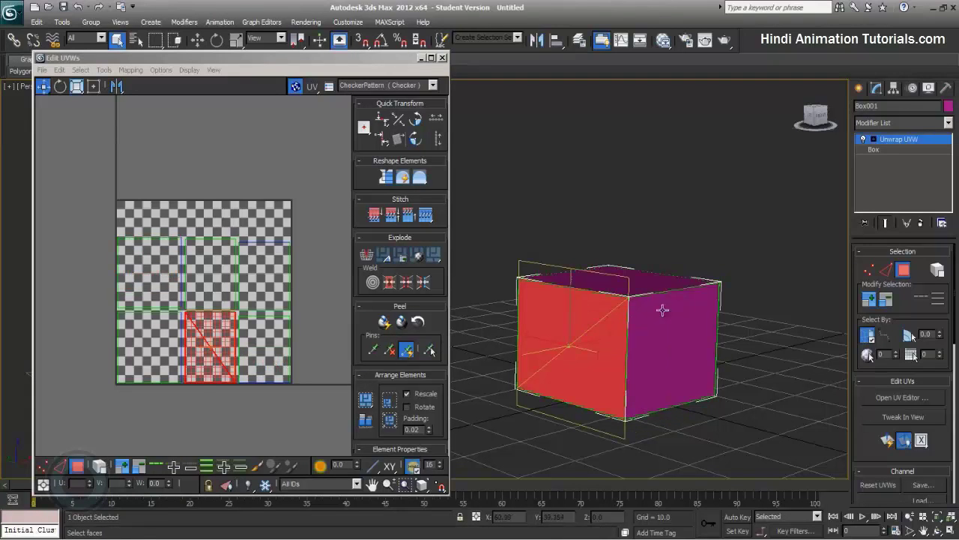
pyautogui.moveTo(662, 309)
pyautogui.keyDown('alt'); pyautogui.mouseDown(button='middle')
pyautogui.moveTo(593, 313)
pyautogui.moveTo(632, 317)
pyautogui.mouseUp(button='middle'); pyautogui.keyUp('alt')
pyautogui.click(661, 332)
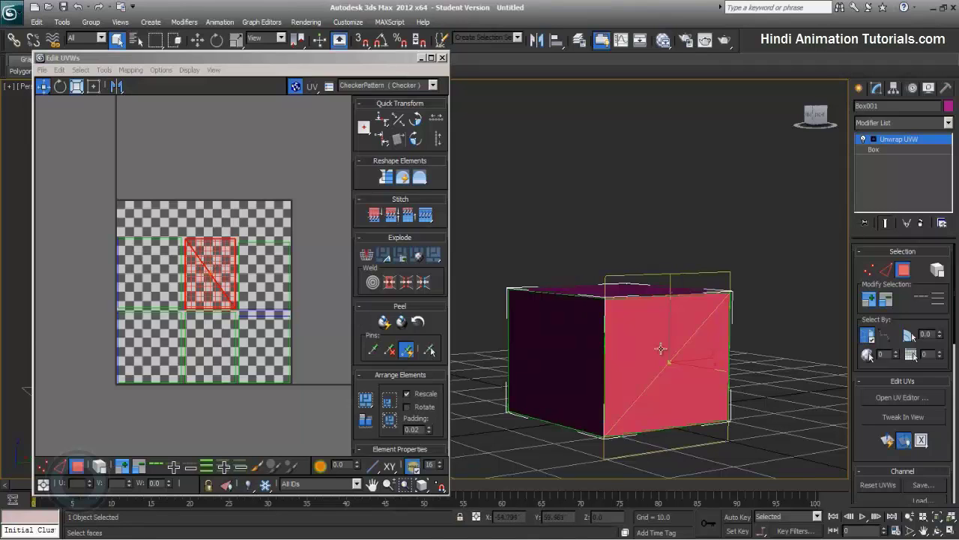
# Step: Orbit around the box, recheck the top and front faces, then clear the selection
pyautogui.keyDown('alt'); pyautogui.moveTo(645, 321); pyautogui.dragTo(619, 271, button='middle'); pyautogui.keyUp('alt')
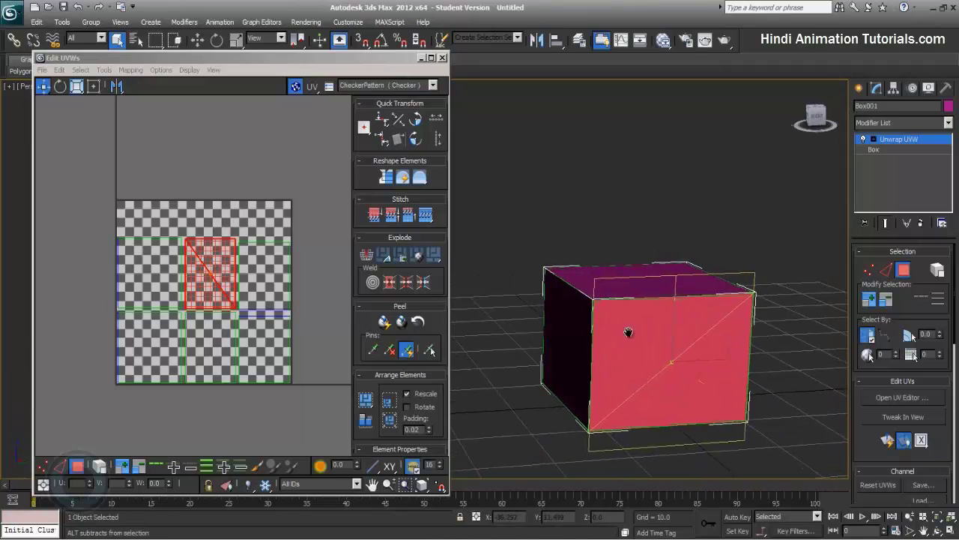
pyautogui.click(619, 270)
pyautogui.click(670, 349)
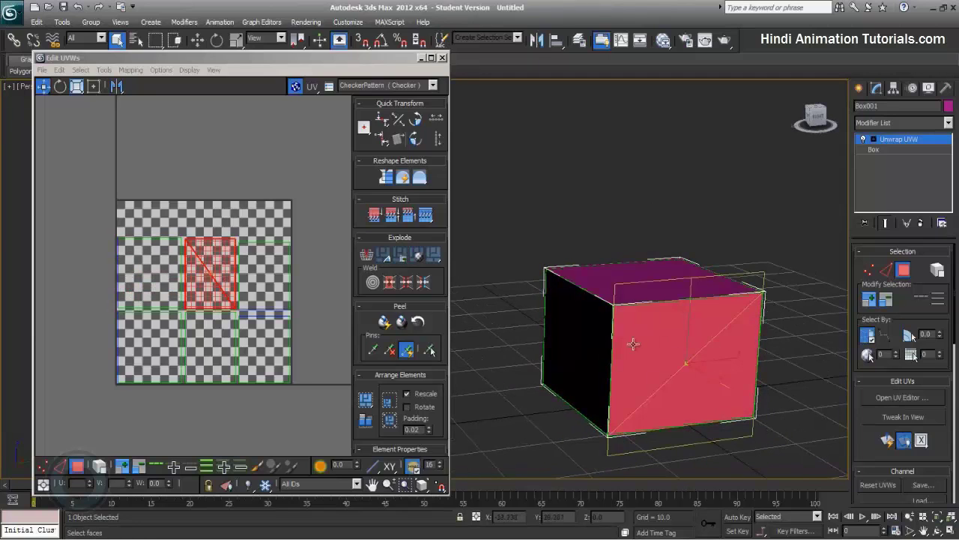
pyautogui.keyDown('alt'); pyautogui.moveTo(681, 372); pyautogui.dragTo(666, 235, button='middle'); pyautogui.keyUp('alt')
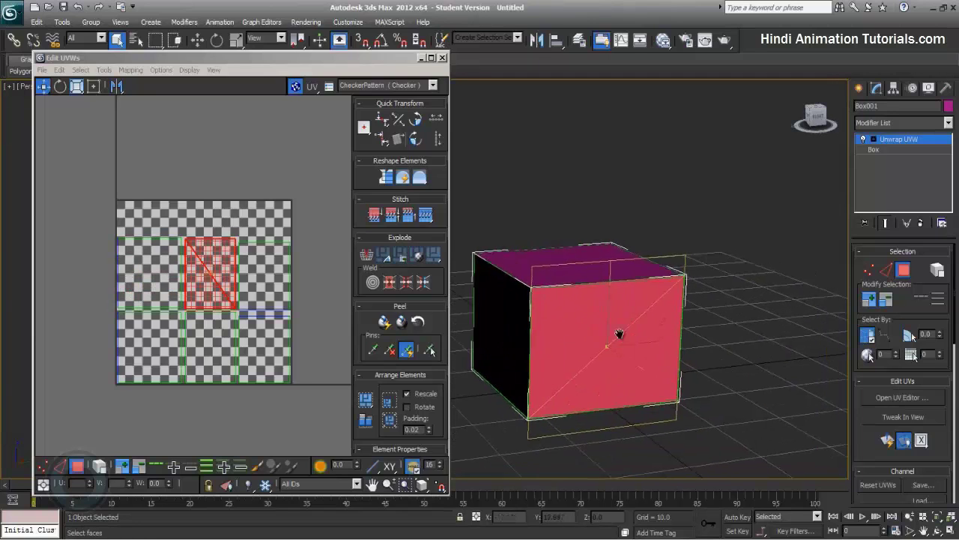
pyautogui.click(666, 234)
pyautogui.moveTo(545, 272)
pyautogui.keyDown('alt'); pyautogui.mouseDown(button='middle')
pyautogui.moveTo(660, 282)
pyautogui.moveTo(569, 267)
pyautogui.moveTo(518, 276)
pyautogui.mouseUp(button='middle'); pyautogui.keyUp('alt')
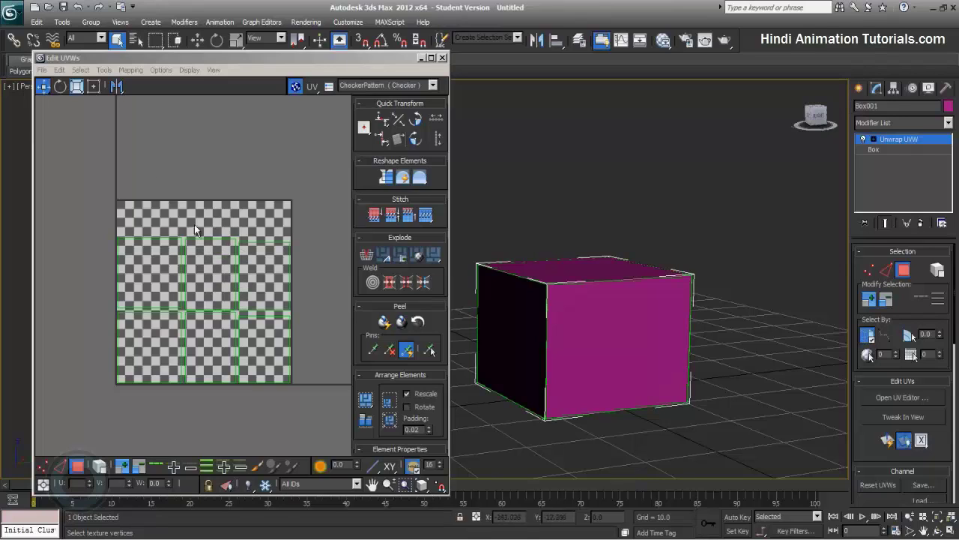
pyautogui.click(172, 161)
pyautogui.click(97, 72)
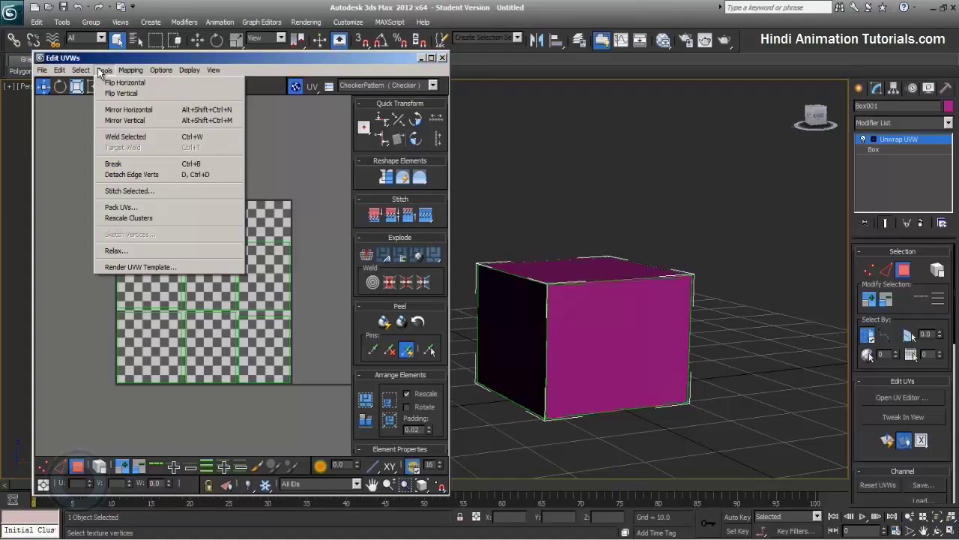
# Step: Open Render UVW Template settings and confirm the 1024 x 1024 width and height
pyautogui.click(195, 267)
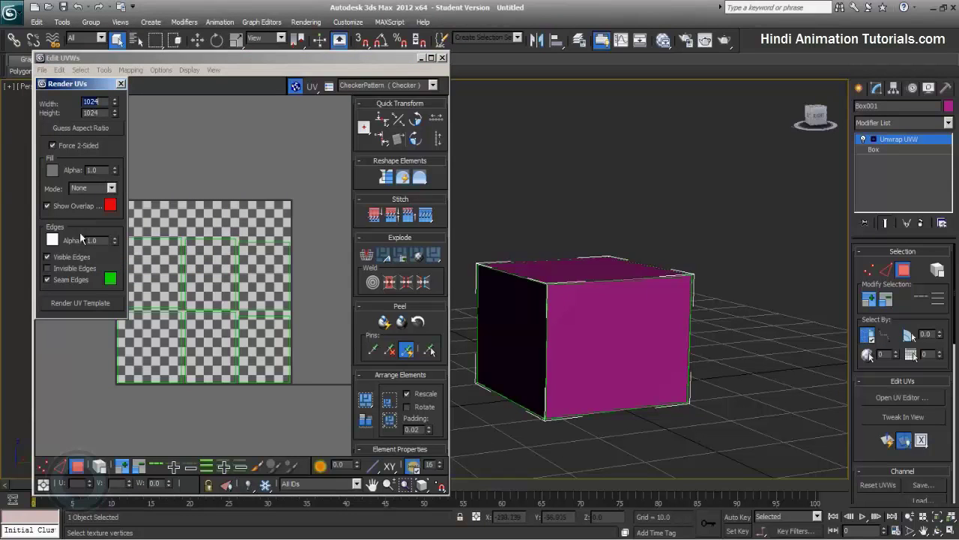
pyautogui.click(102, 113)
pyautogui.click(100, 99)
pyautogui.click(101, 112)
# Step: Select the upper-right UV square and nudge it slightly downward
pyautogui.click(250, 258)
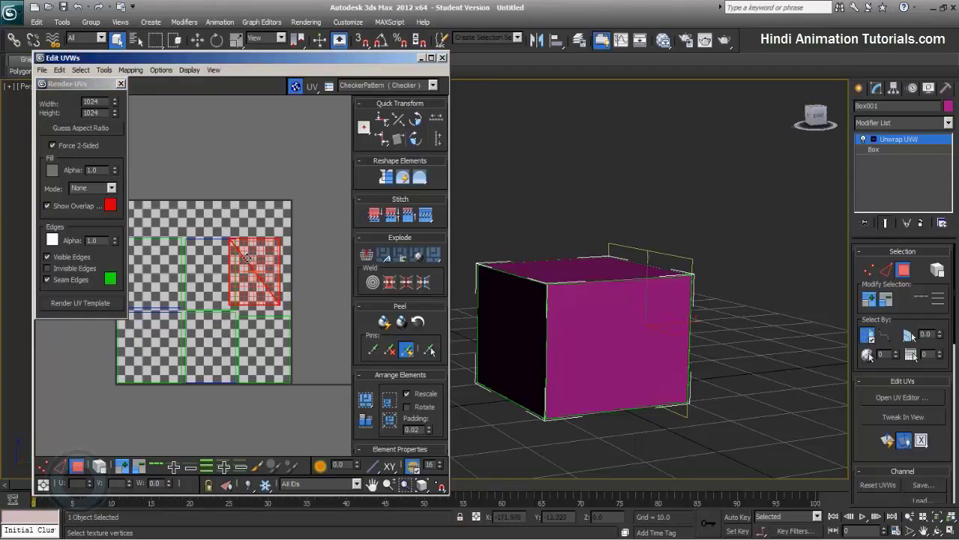
pyautogui.click(242, 213)
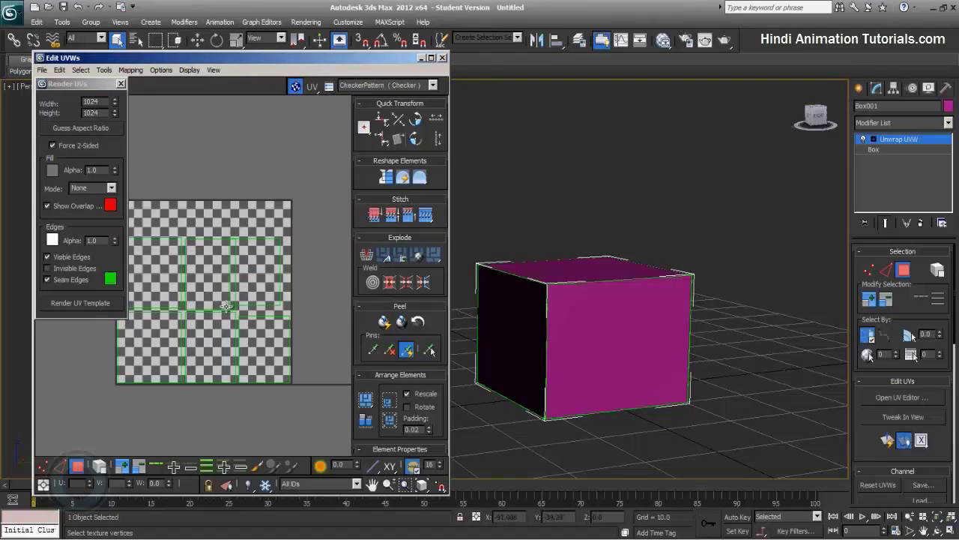
pyautogui.click(246, 277)
pyautogui.moveTo(258, 276); pyautogui.dragTo(257, 279)
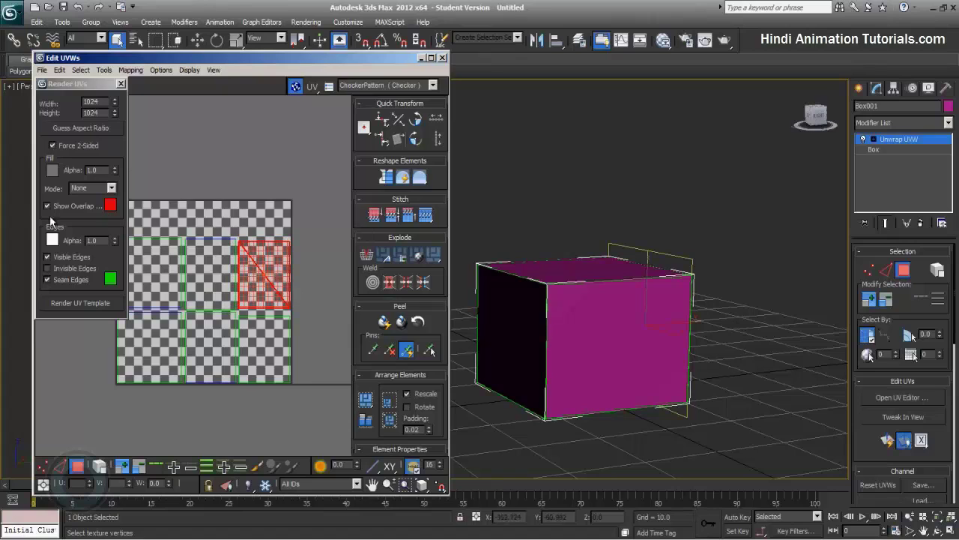
# Step: Adjust the Seam Edges colour in the Color Selector and render the UV template
pyautogui.click(112, 283)
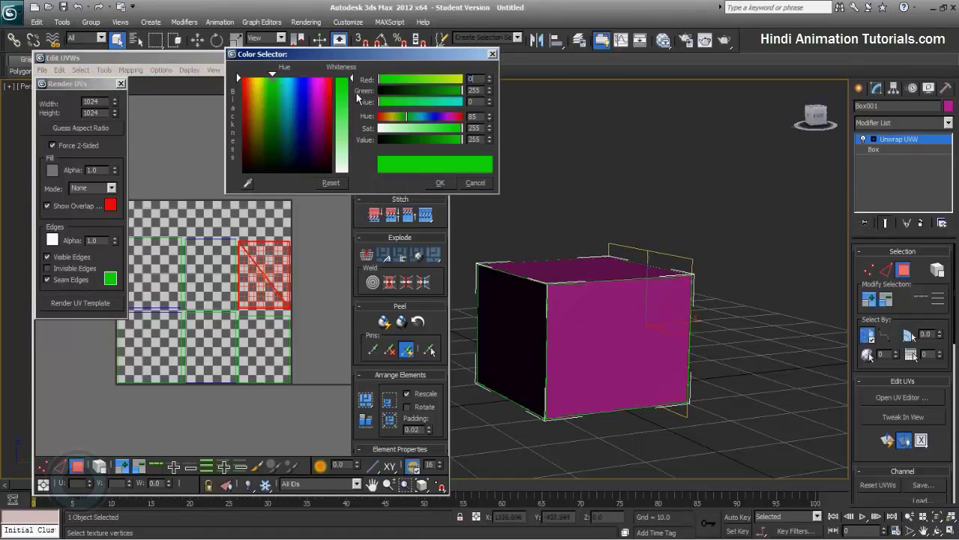
pyautogui.moveTo(341, 158)
pyautogui.mouseDown()
pyautogui.moveTo(347, 173)
pyautogui.moveTo(347, 78)
pyautogui.mouseUp()
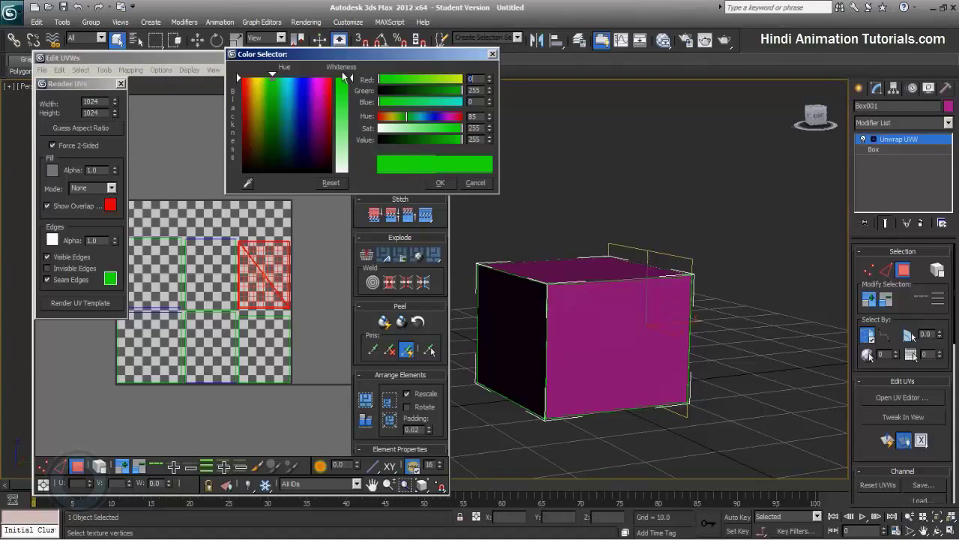
pyautogui.click(440, 183)
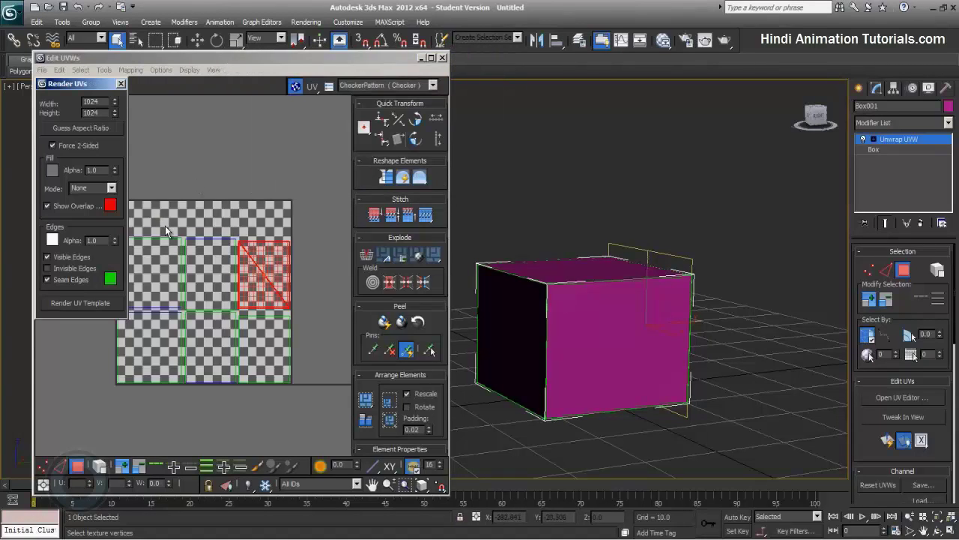
pyautogui.click(80, 303)
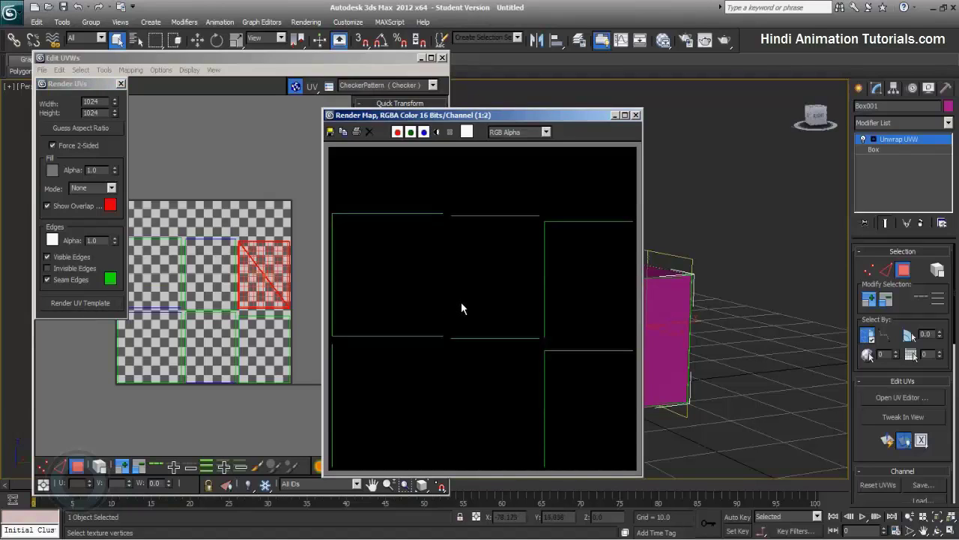
# Step: Zoom and pan the Render Map window to inspect the rendered face outlines
pyautogui.scroll(1, 460, 303)
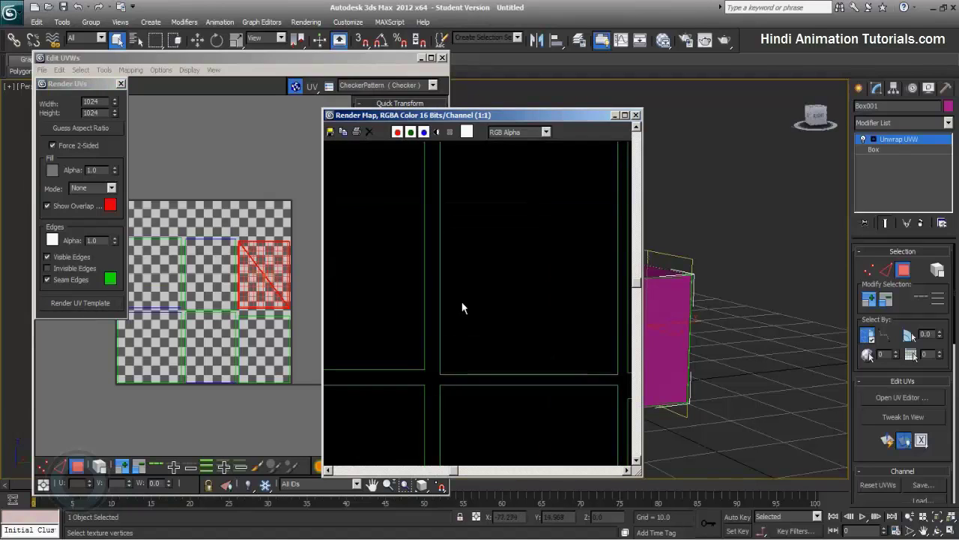
pyautogui.moveTo(461, 301); pyautogui.dragTo(445, 321, button='middle')
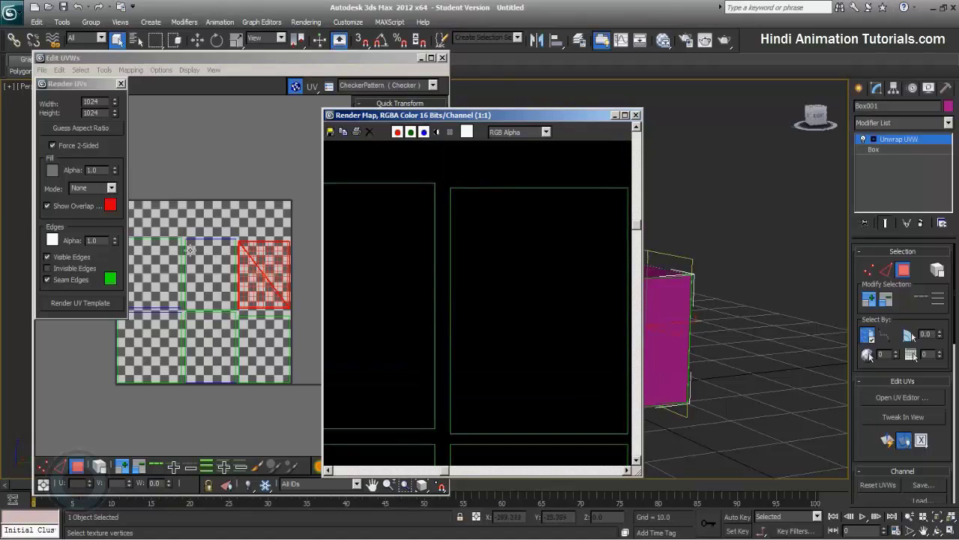
pyautogui.moveTo(419, 243); pyautogui.dragTo(448, 234, button='middle')
pyautogui.scroll(-1, 448, 234)
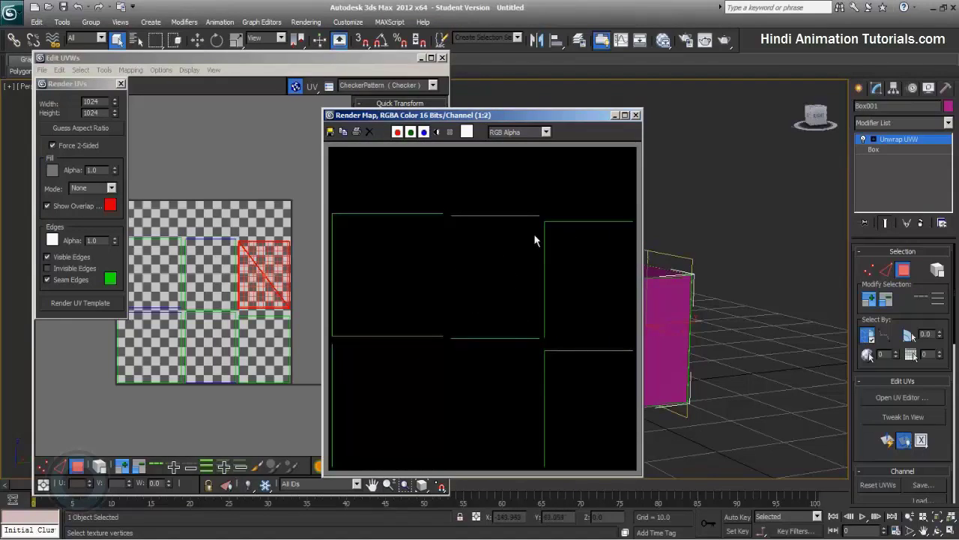
# Step: Save the rendered template to the Desktop as uvs.jpg at JPEG quality 100
pyautogui.click(332, 132)
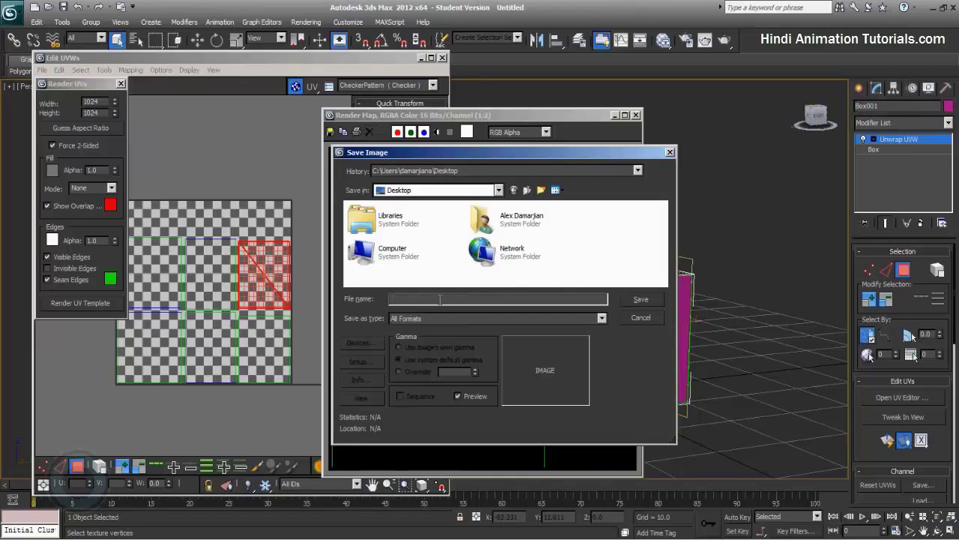
pyautogui.write('uvs')
pyautogui.click(511, 320)
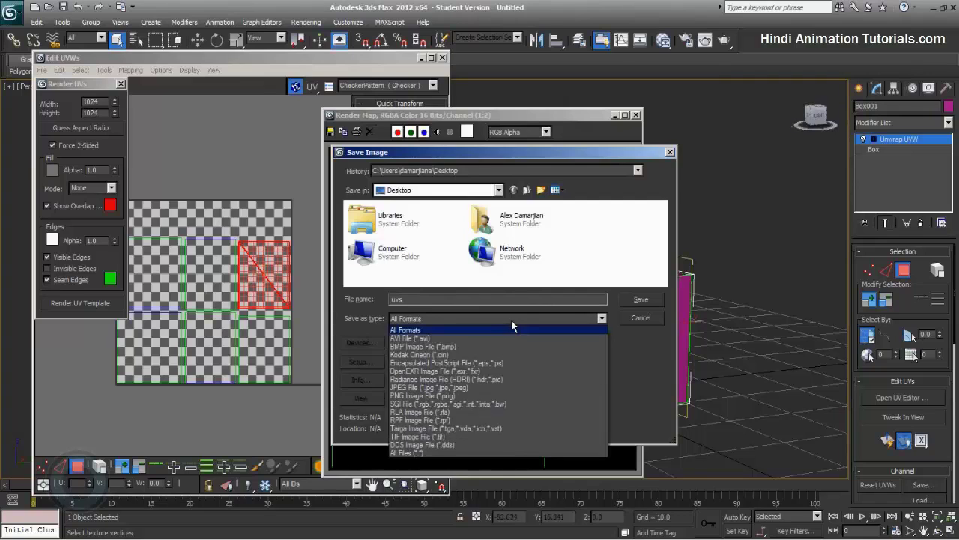
pyautogui.click(484, 386)
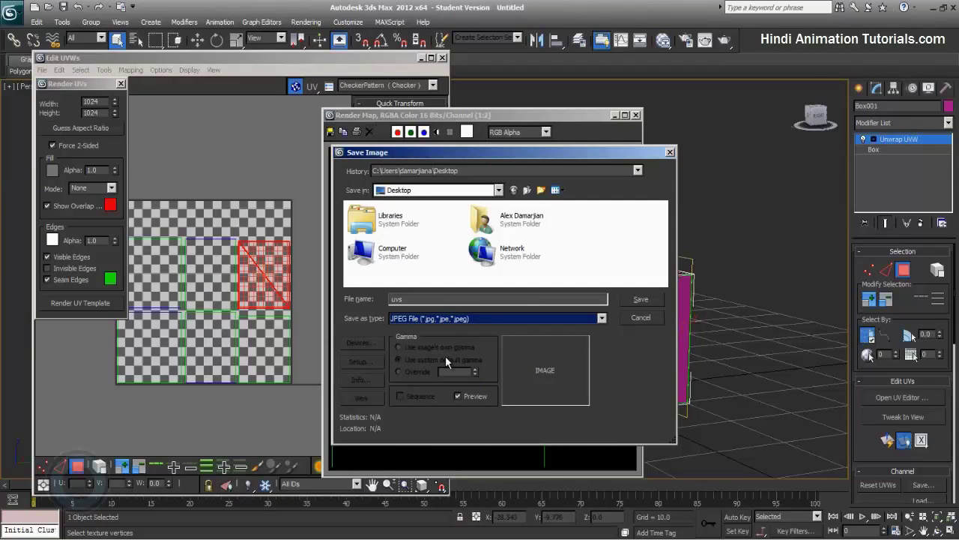
pyautogui.click(641, 301)
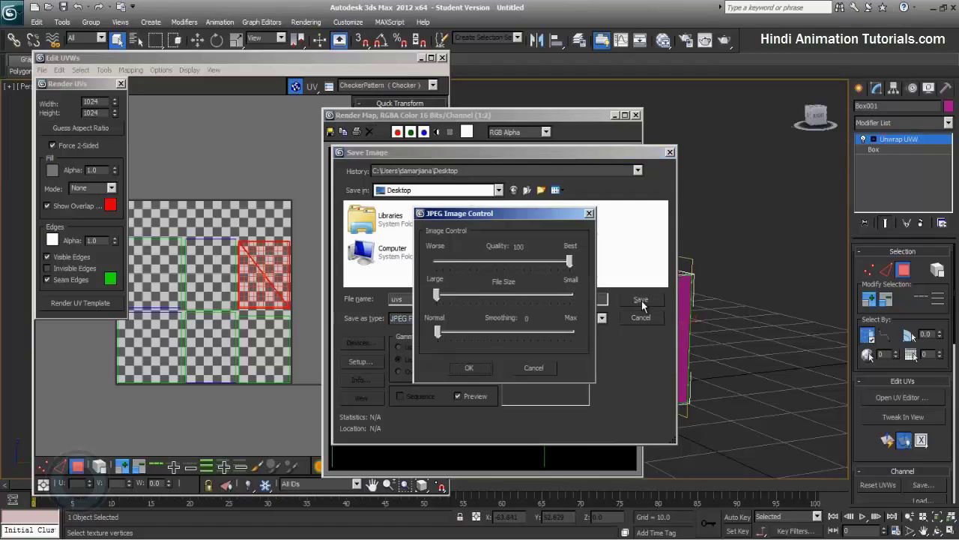
pyautogui.click(479, 366)
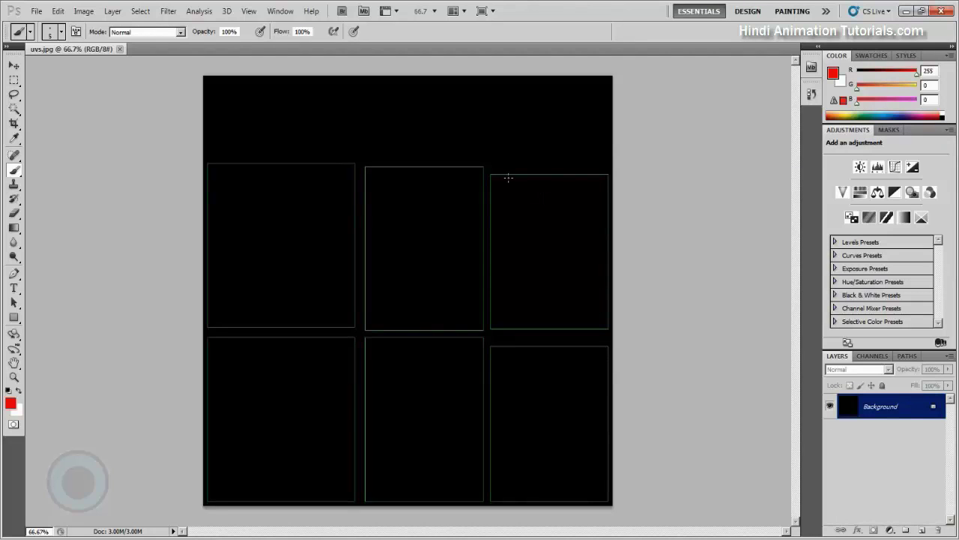
# Step: Set Photoshop's foreground colour to blue
pyautogui.click(11, 405)
pyautogui.click(492, 197)
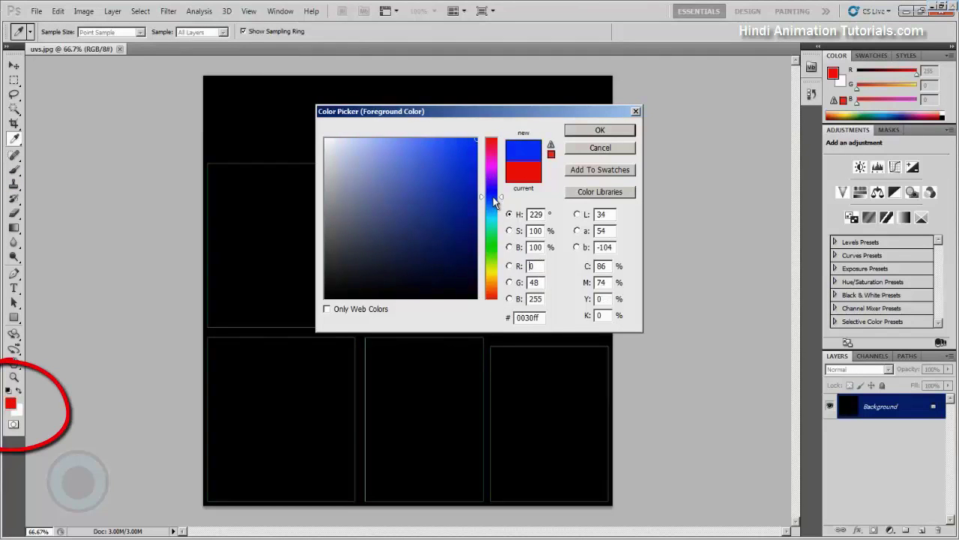
pyautogui.moveTo(495, 201); pyautogui.dragTo(495, 203)
pyautogui.click(599, 130)
# Step: Paint blue numbers 1, 2 and 3 into the top three UV boxes with the Brush
pyautogui.press('b')
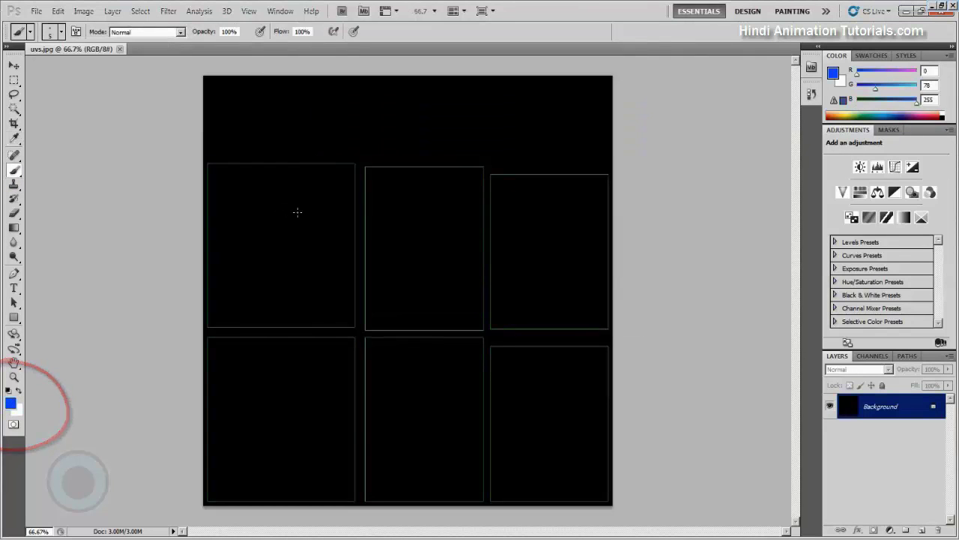
pyautogui.press('1')
pyautogui.moveTo(278, 191); pyautogui.dragTo(284, 295)
pyautogui.press(']')
pyautogui.press(']')
pyautogui.press(']')
pyautogui.press('0')
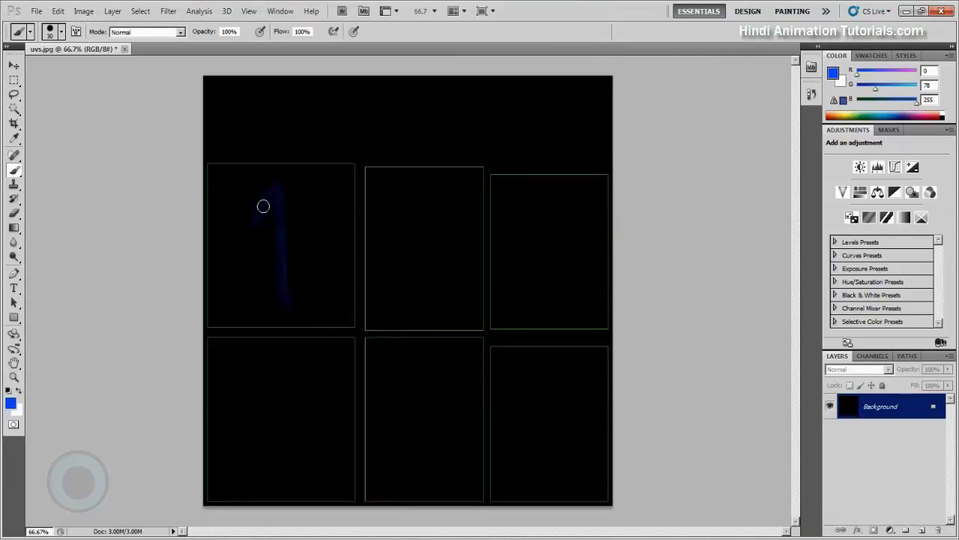
pyautogui.moveTo(255, 217); pyautogui.dragTo(288, 307)
pyautogui.moveTo(403, 206); pyautogui.dragTo(433, 276)
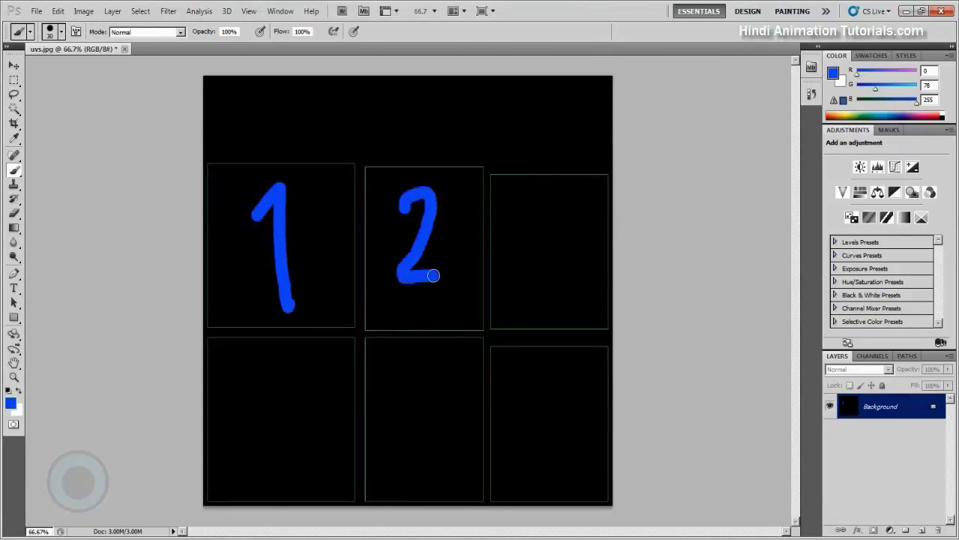
pyautogui.moveTo(524, 211)
pyautogui.mouseDown()
pyautogui.moveTo(535, 199)
pyautogui.moveTo(552, 270)
pyautogui.moveTo(533, 276)
pyautogui.mouseUp()
# Step: Paint 4, 5 and 6 into the bottom boxes and save uvs.jpg as JPEG
pyautogui.moveTo(246, 372); pyautogui.dragTo(315, 417)
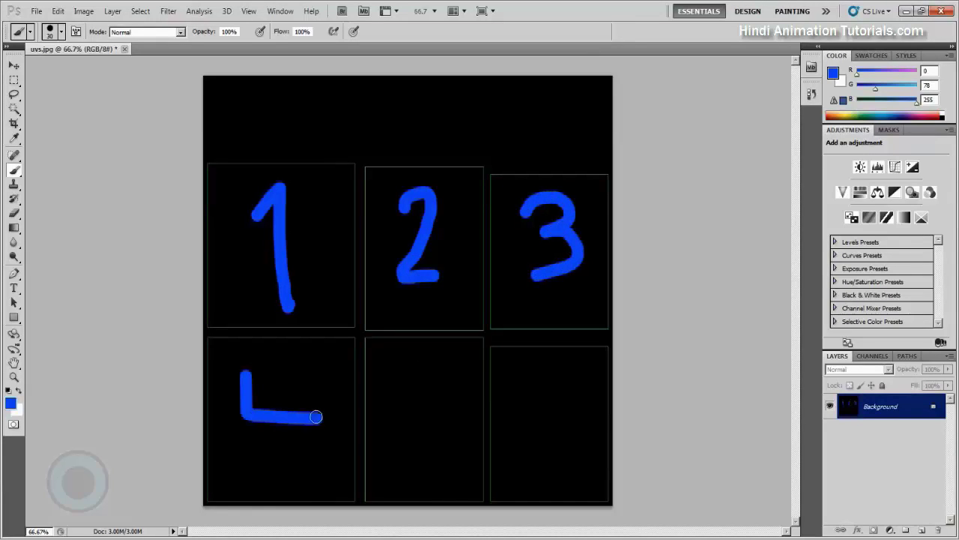
pyautogui.moveTo(278, 361); pyautogui.dragTo(285, 450)
pyautogui.moveTo(461, 367)
pyautogui.mouseDown()
pyautogui.moveTo(408, 414)
pyautogui.moveTo(403, 444)
pyautogui.mouseUp()
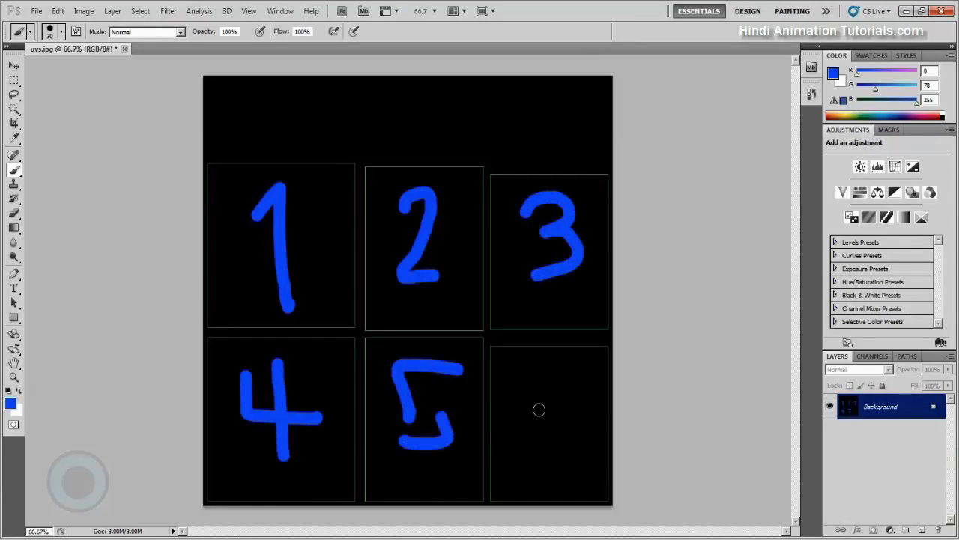
pyautogui.moveTo(566, 367)
pyautogui.mouseDown()
pyautogui.moveTo(546, 475)
pyautogui.moveTo(517, 433)
pyautogui.mouseUp()
pyautogui.moveTo(411, 415); pyautogui.dragTo(444, 419)
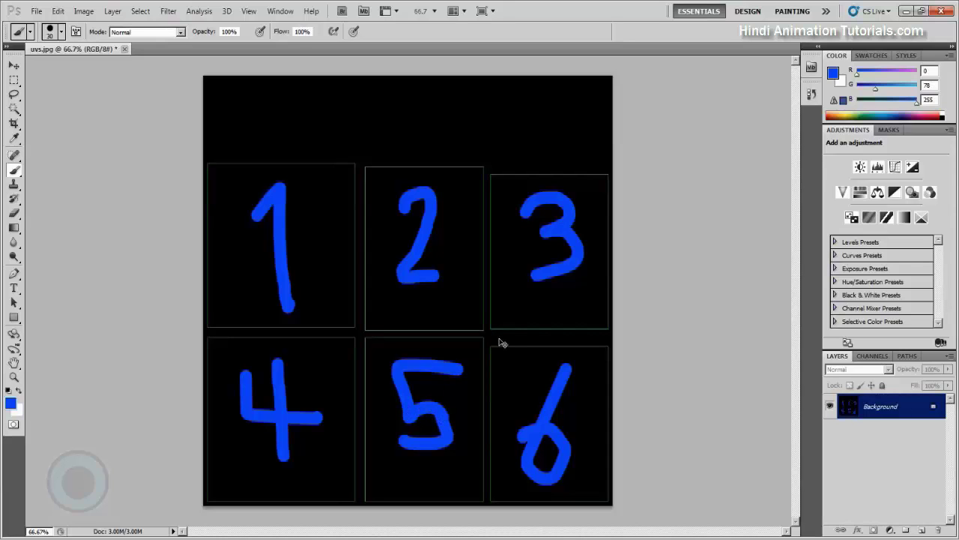
pyautogui.hotkey('ctrl', 's')
pyautogui.click(521, 141)
# Step: Back in 3ds Max, close the Render Map, Render UVs and Edit UVWs windows
pyautogui.hotkey('alt', 'Tab')
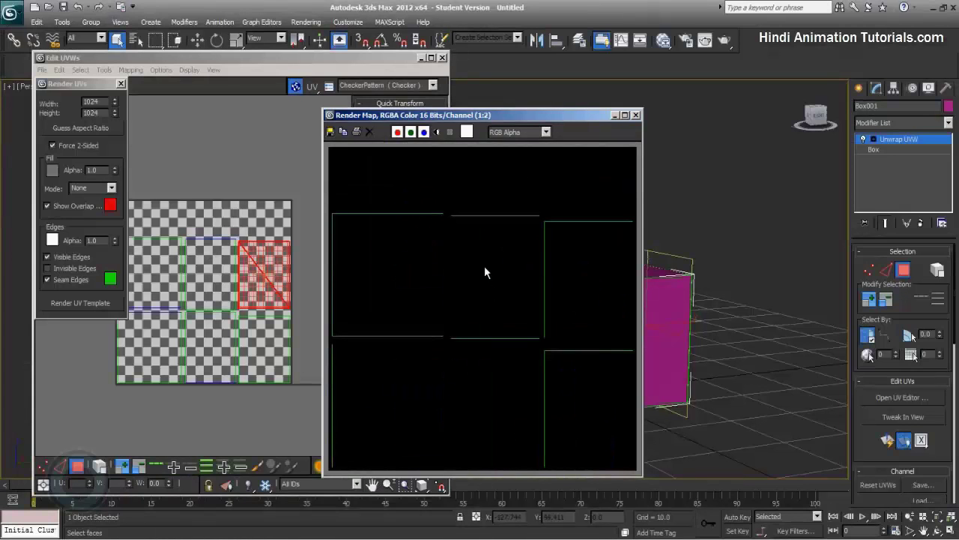
pyautogui.click(635, 115)
pyautogui.click(121, 83)
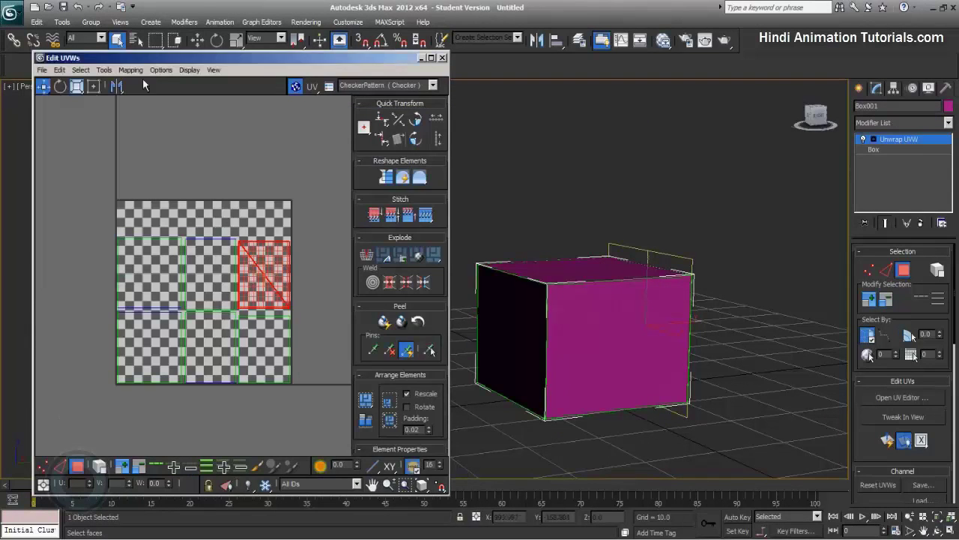
pyautogui.click(442, 58)
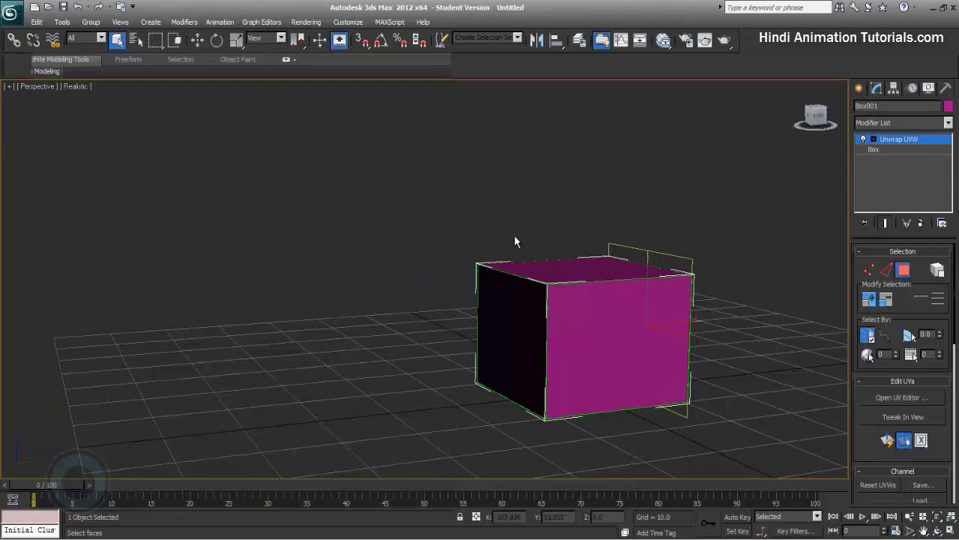
pyautogui.moveTo(529, 257); pyautogui.dragTo(522, 249, button='middle')
# Step: Open the Slate Material Editor with M, then switch to the Compact Material Editor
pyautogui.press('m')
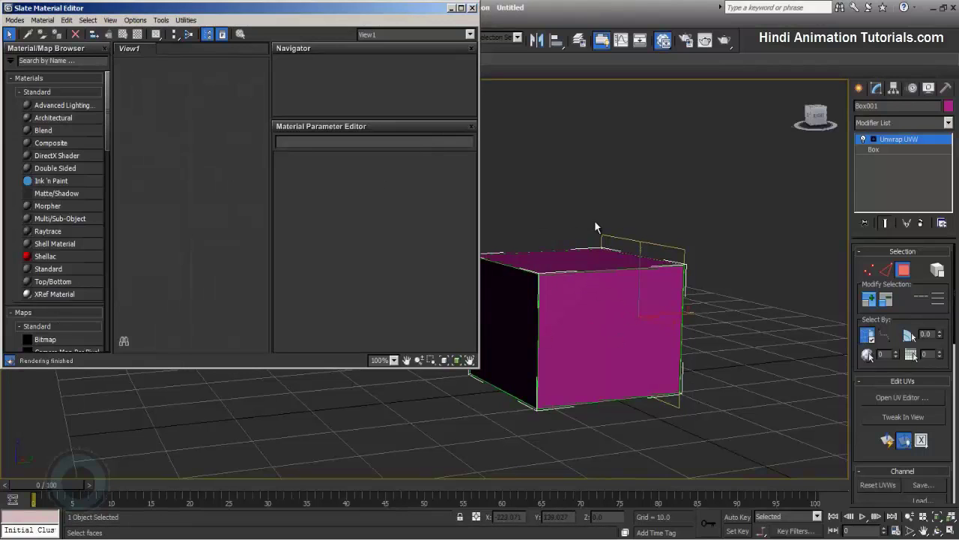
pyautogui.keyDown('alt'); pyautogui.moveTo(594, 221); pyautogui.dragTo(604, 228, button='middle'); pyautogui.keyUp('alt')
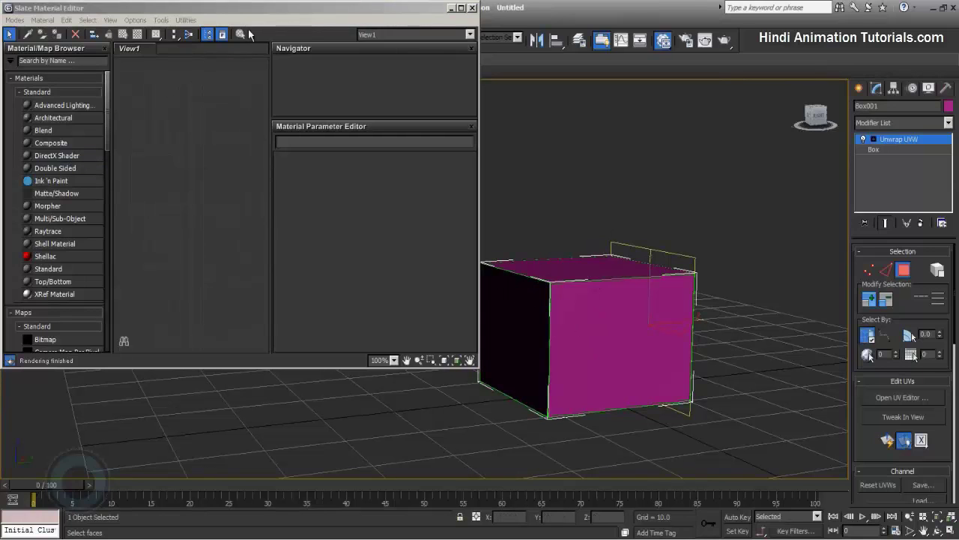
pyautogui.moveTo(270, 9); pyautogui.dragTo(312, 28)
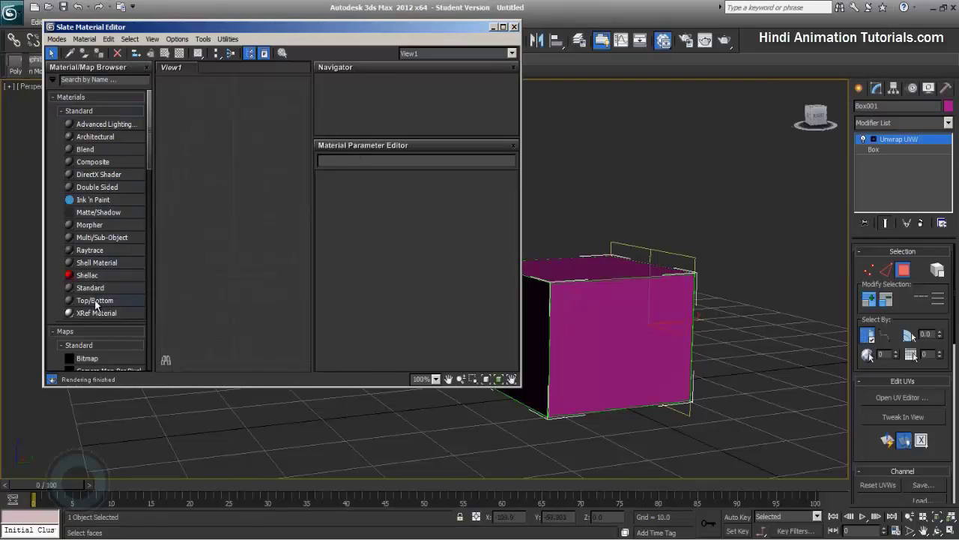
pyautogui.moveTo(131, 276); pyautogui.dragTo(183, 232)
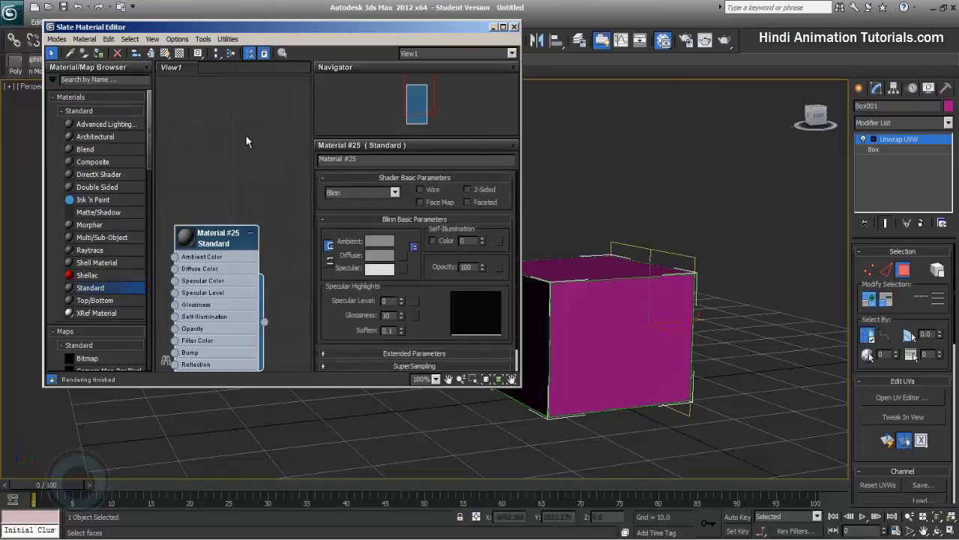
pyautogui.click(58, 39)
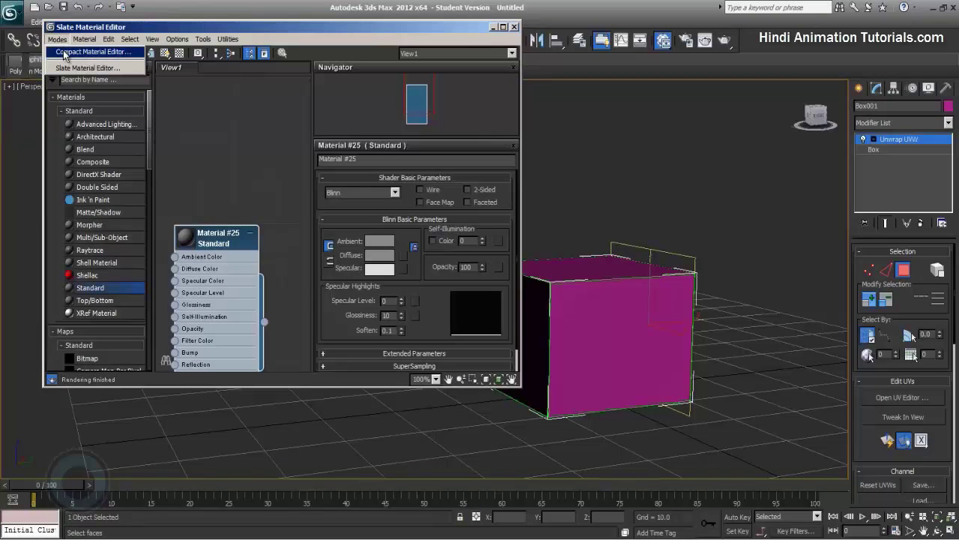
pyautogui.click(64, 54)
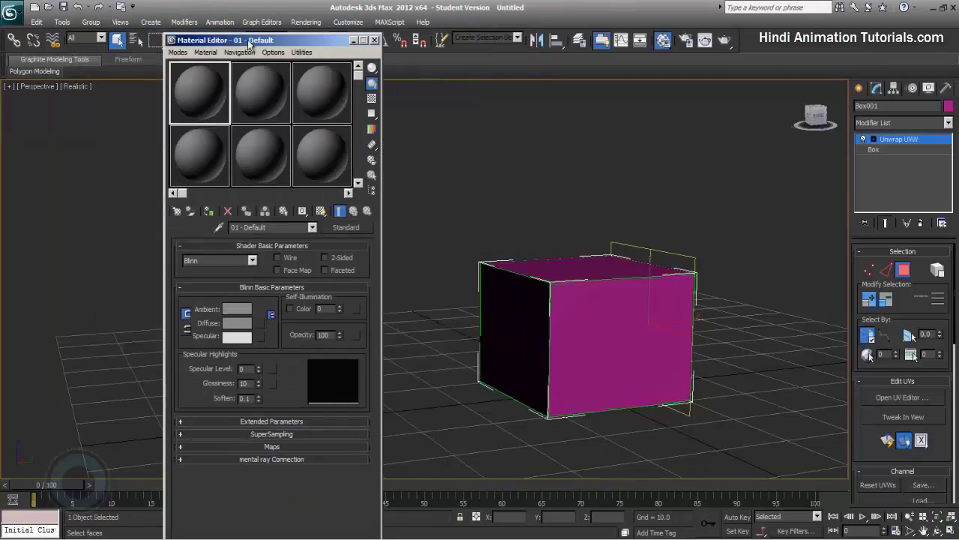
# Step: Assign the grey 01 - Default material to Box001, show it shaded in the viewport, and expand its Maps rollout
pyautogui.moveTo(248, 45); pyautogui.dragTo(252, 16)
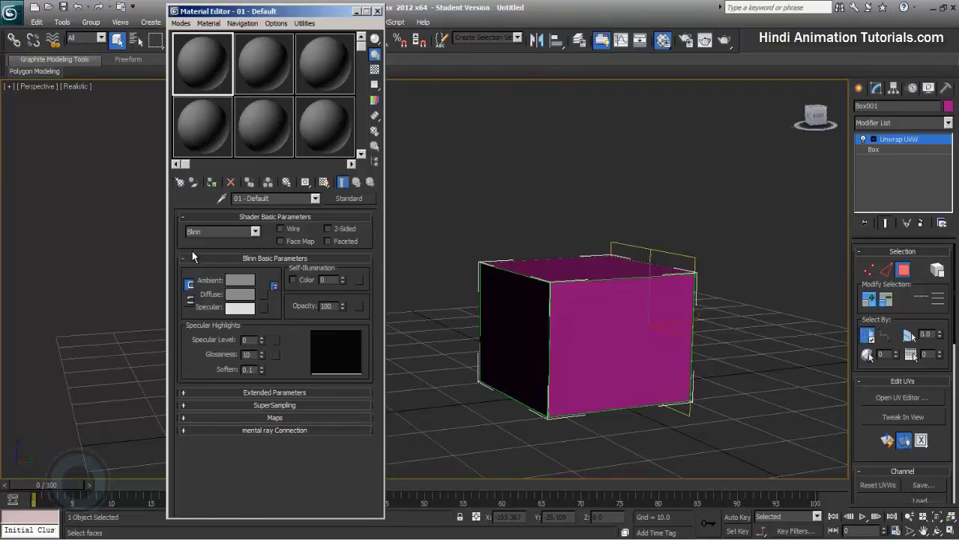
pyautogui.moveTo(314, 13)
pyautogui.mouseDown()
pyautogui.moveTo(313, 36)
pyautogui.moveTo(287, 33)
pyautogui.mouseUp()
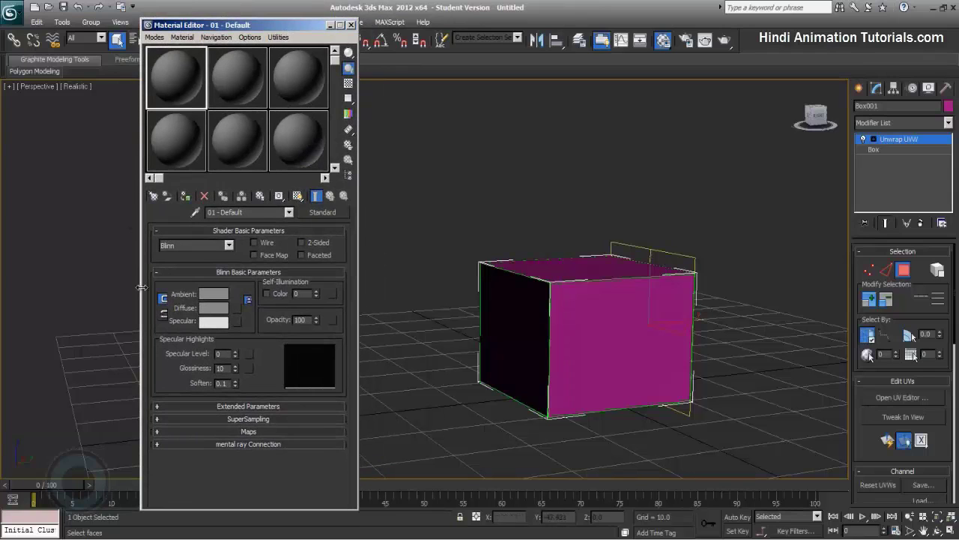
pyautogui.moveTo(289, 25); pyautogui.dragTo(274, 22)
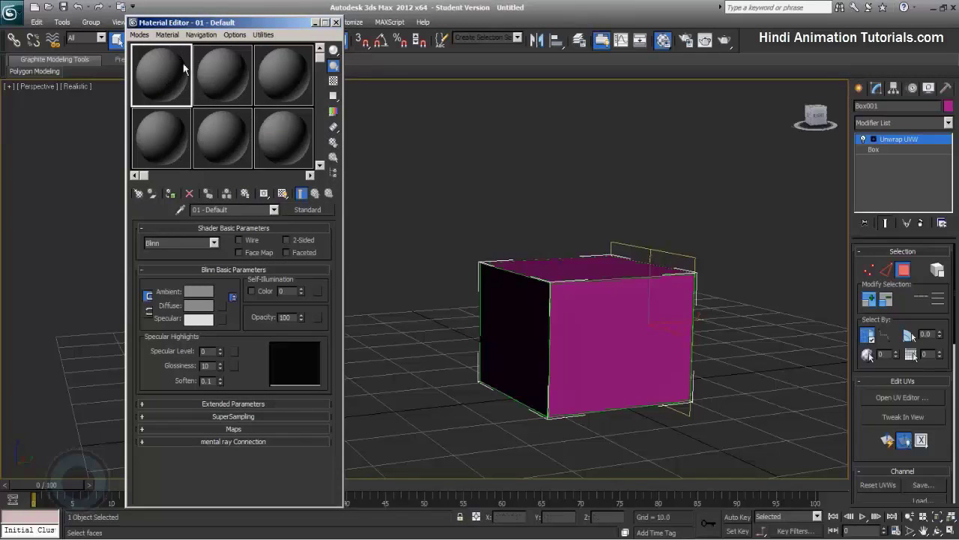
pyautogui.click(173, 195)
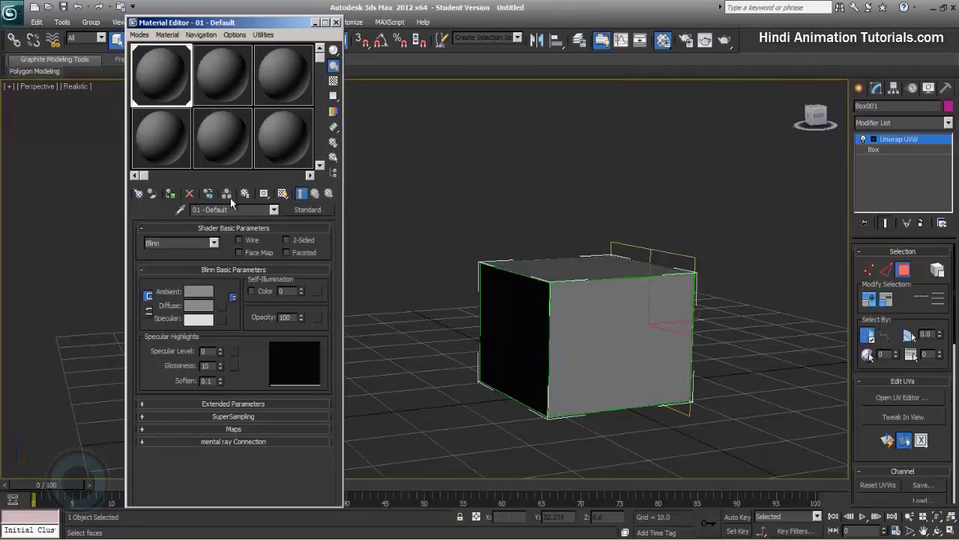
pyautogui.click(283, 196)
pyautogui.click(256, 429)
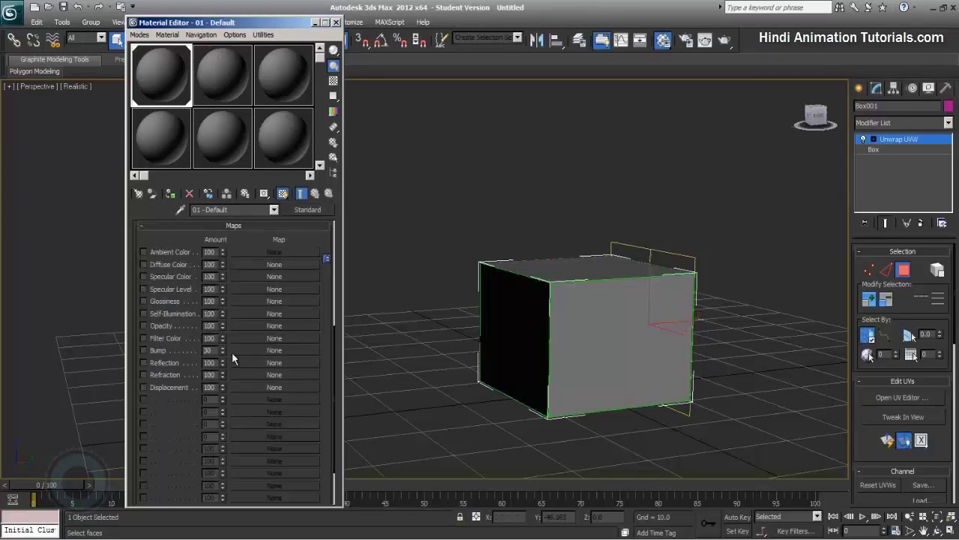
pyautogui.moveTo(270, 247); pyautogui.dragTo(274, 376)
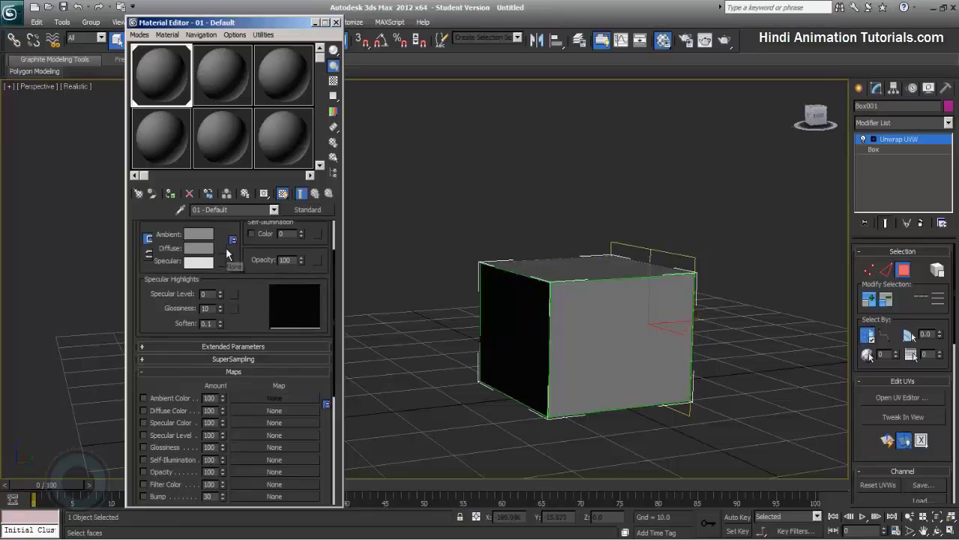
# Step: Load uvs.jpg as the Diffuse Color bitmap and display it shaded on the box
pyautogui.click(255, 410)
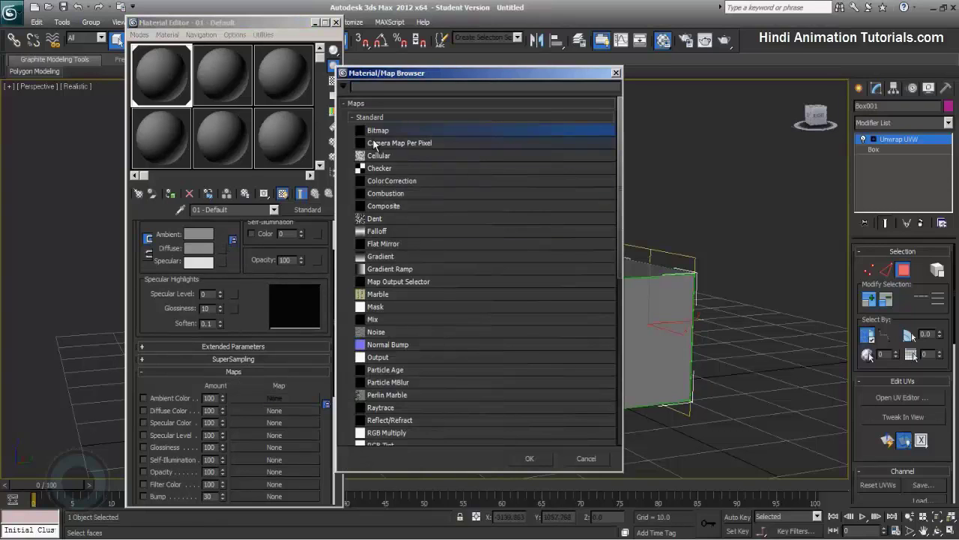
pyautogui.doubleClick(379, 131)
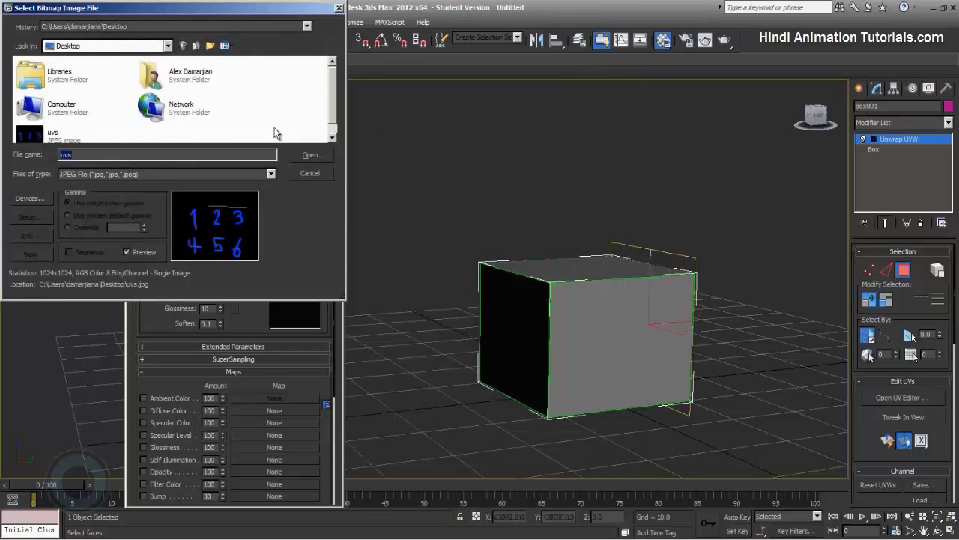
pyautogui.click(49, 133)
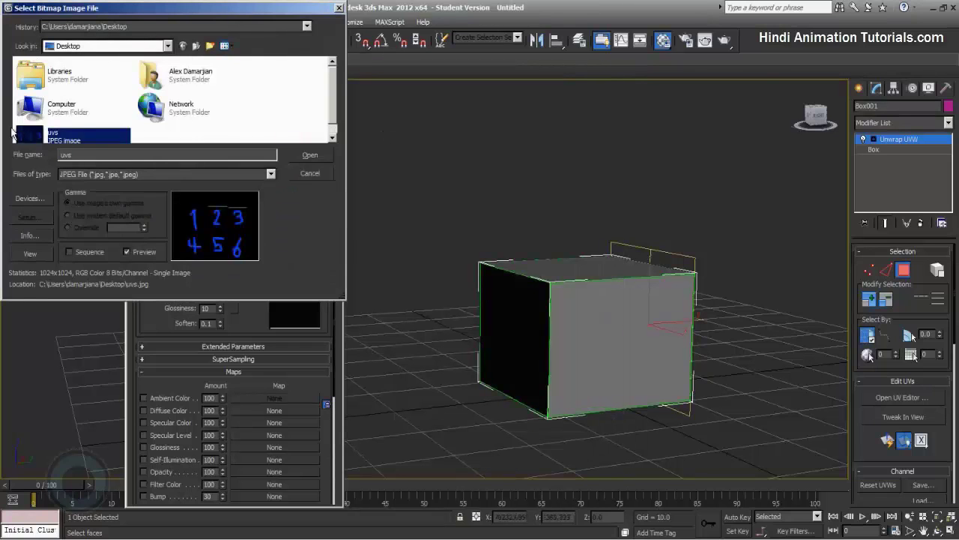
pyautogui.click(306, 156)
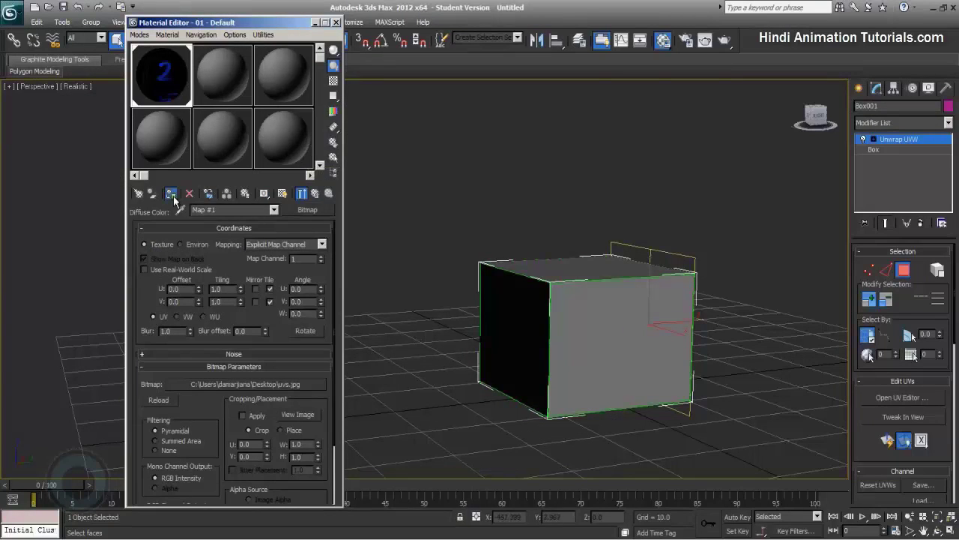
pyautogui.click(172, 195)
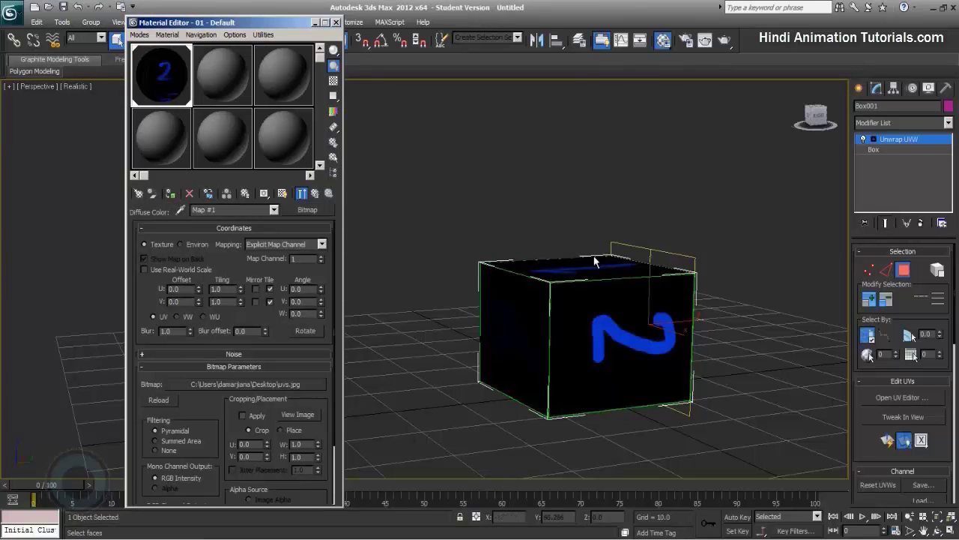
pyautogui.moveTo(594, 256)
pyautogui.keyDown('alt'); pyautogui.mouseDown(button='middle')
pyautogui.moveTo(631, 306)
pyautogui.moveTo(548, 272)
pyautogui.moveTo(589, 259)
pyautogui.moveTo(610, 280)
pyautogui.moveTo(569, 259)
pyautogui.mouseUp(button='middle'); pyautogui.keyUp('alt')
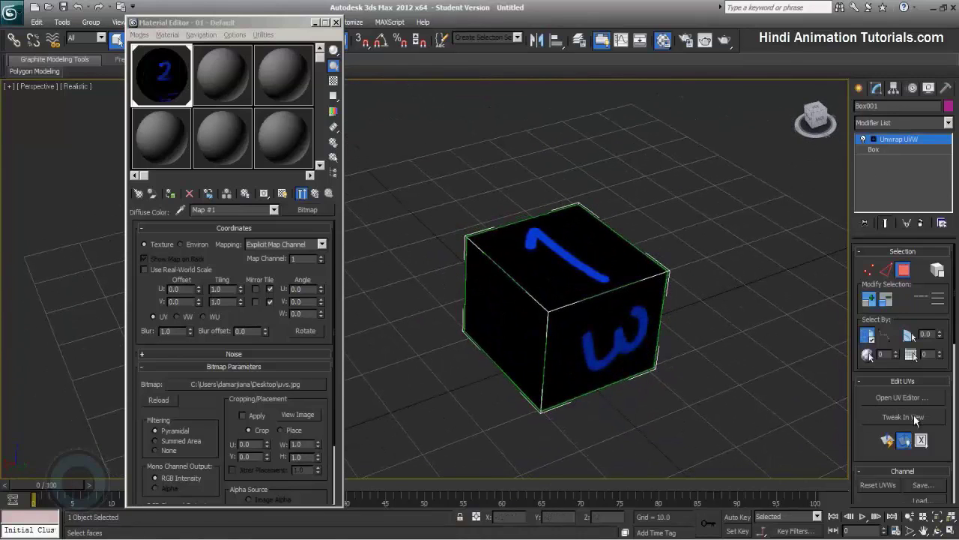
# Step: Reopen the UV editor and select the top, 2, 3, 5 and bottom faces to compare their UV islands
pyautogui.click(902, 397)
pyautogui.moveTo(553, 254); pyautogui.dragTo(567, 248, button='middle')
pyautogui.click(568, 249)
pyautogui.moveTo(590, 318)
pyautogui.keyDown('alt'); pyautogui.mouseDown(button='middle')
pyautogui.moveTo(548, 305)
pyautogui.moveTo(663, 295)
pyautogui.moveTo(540, 307)
pyautogui.moveTo(730, 304)
pyautogui.mouseUp(button='middle'); pyautogui.keyUp('alt')
pyautogui.click(547, 306)
pyautogui.click(663, 294)
pyautogui.click(730, 303)
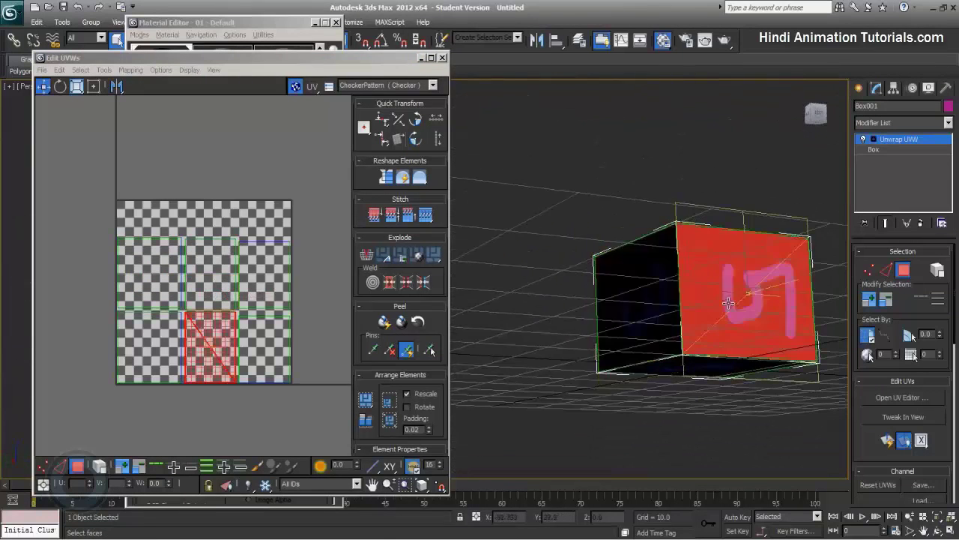
pyautogui.moveTo(570, 312)
pyautogui.keyDown('alt'); pyautogui.mouseDown(button='middle')
pyautogui.moveTo(636, 350)
pyautogui.moveTo(560, 313)
pyautogui.mouseUp(button='middle'); pyautogui.keyUp('alt')
pyautogui.click(560, 313)
# Step: Check the remaining faces against their UV islands, then clear the selection and frame the box's top and sides
pyautogui.moveTo(625, 321)
pyautogui.keyDown('alt'); pyautogui.mouseDown(button='middle')
pyautogui.moveTo(775, 343)
pyautogui.moveTo(680, 319)
pyautogui.moveTo(606, 328)
pyautogui.mouseUp(button='middle'); pyautogui.keyUp('alt')
pyautogui.click(679, 319)
pyautogui.click(684, 325)
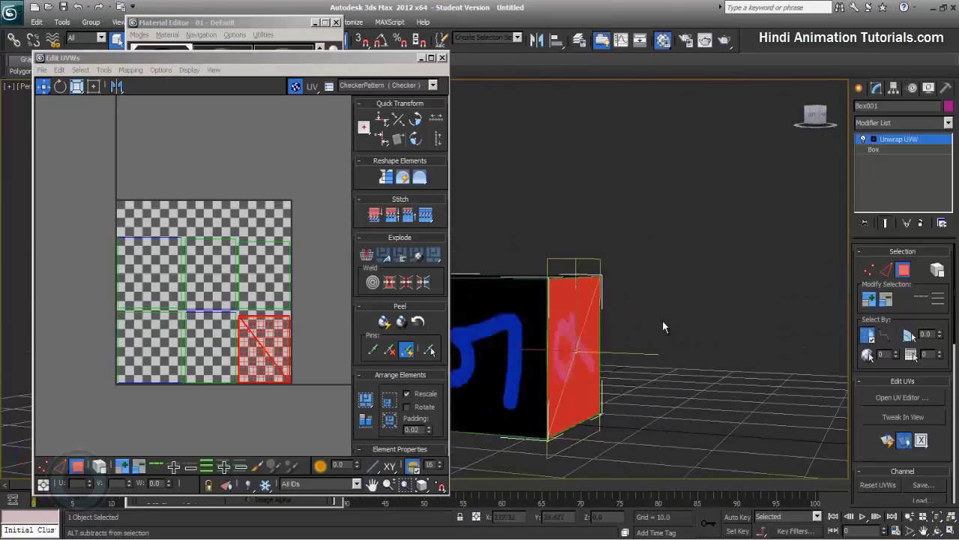
pyautogui.click(671, 287)
pyautogui.moveTo(486, 337)
pyautogui.keyDown('alt'); pyautogui.mouseDown(button='middle')
pyautogui.moveTo(671, 287)
pyautogui.moveTo(640, 307)
pyautogui.moveTo(632, 262)
pyautogui.mouseUp(button='middle'); pyautogui.keyUp('alt')
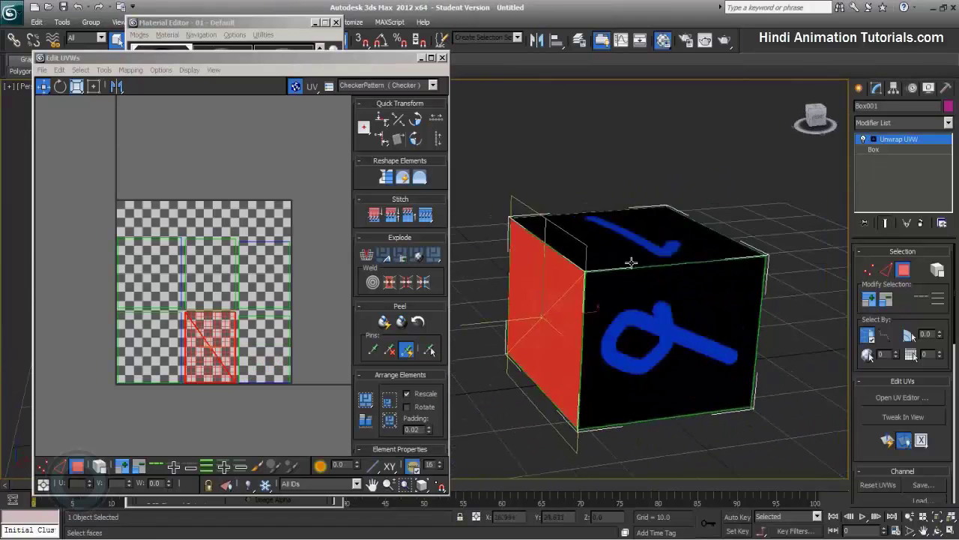
pyautogui.click(681, 216)
pyautogui.moveTo(681, 216)
pyautogui.keyDown('alt'); pyautogui.mouseDown(button='middle')
pyautogui.moveTo(659, 237)
pyautogui.moveTo(561, 221)
pyautogui.moveTo(681, 203)
pyautogui.moveTo(703, 175)
pyautogui.moveTo(647, 238)
pyautogui.moveTo(584, 228)
pyautogui.moveTo(597, 240)
pyautogui.mouseUp(button='middle'); pyautogui.keyUp('alt')
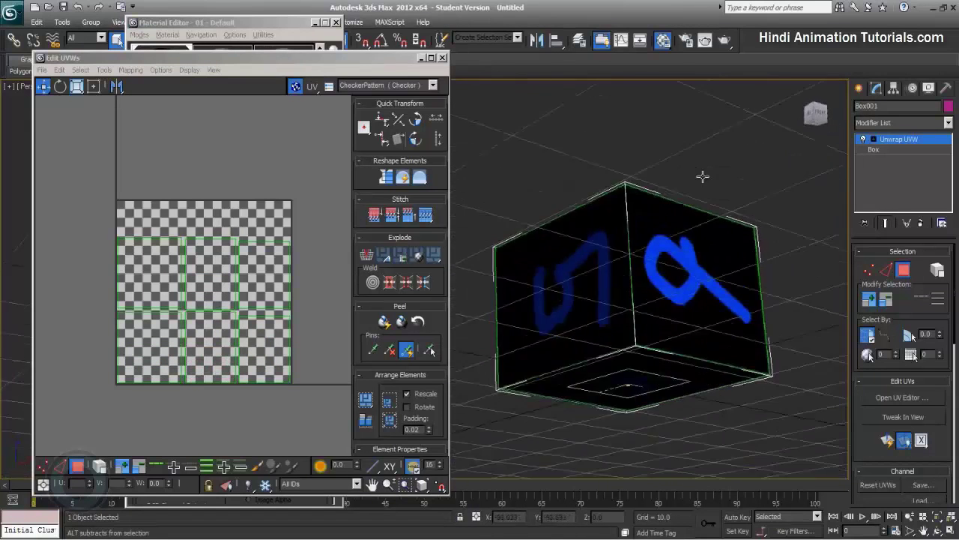
pyautogui.moveTo(587, 234); pyautogui.dragTo(597, 239, button='middle')
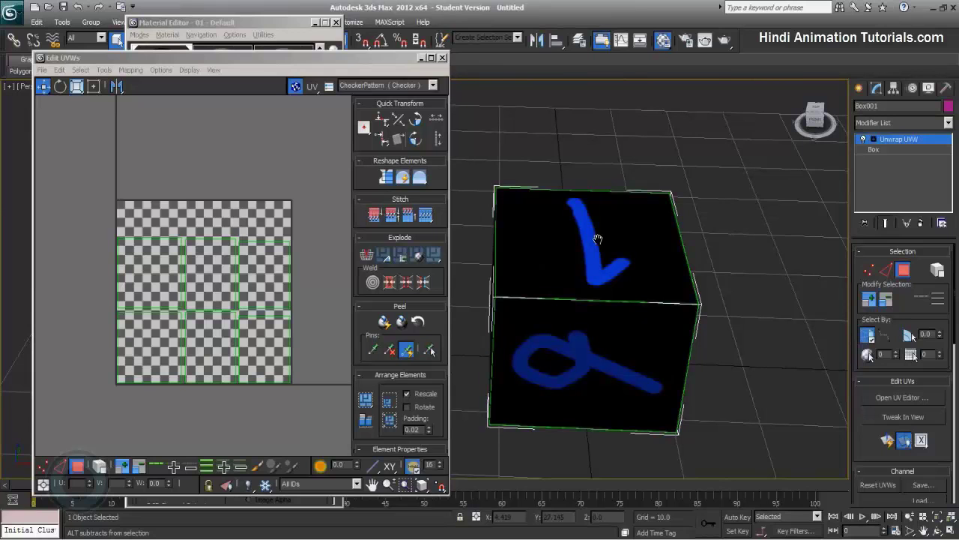
pyautogui.moveTo(600, 236); pyautogui.dragTo(614, 230, button='middle')
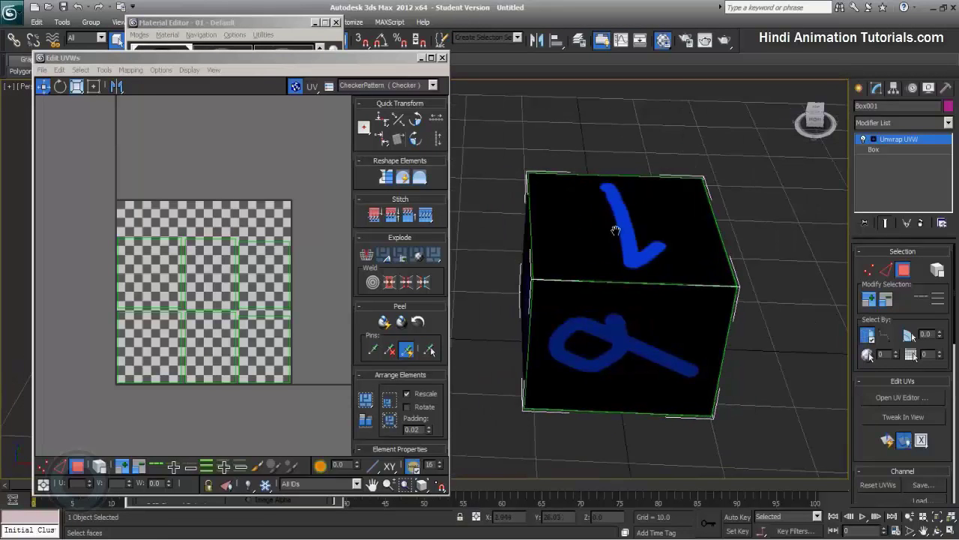